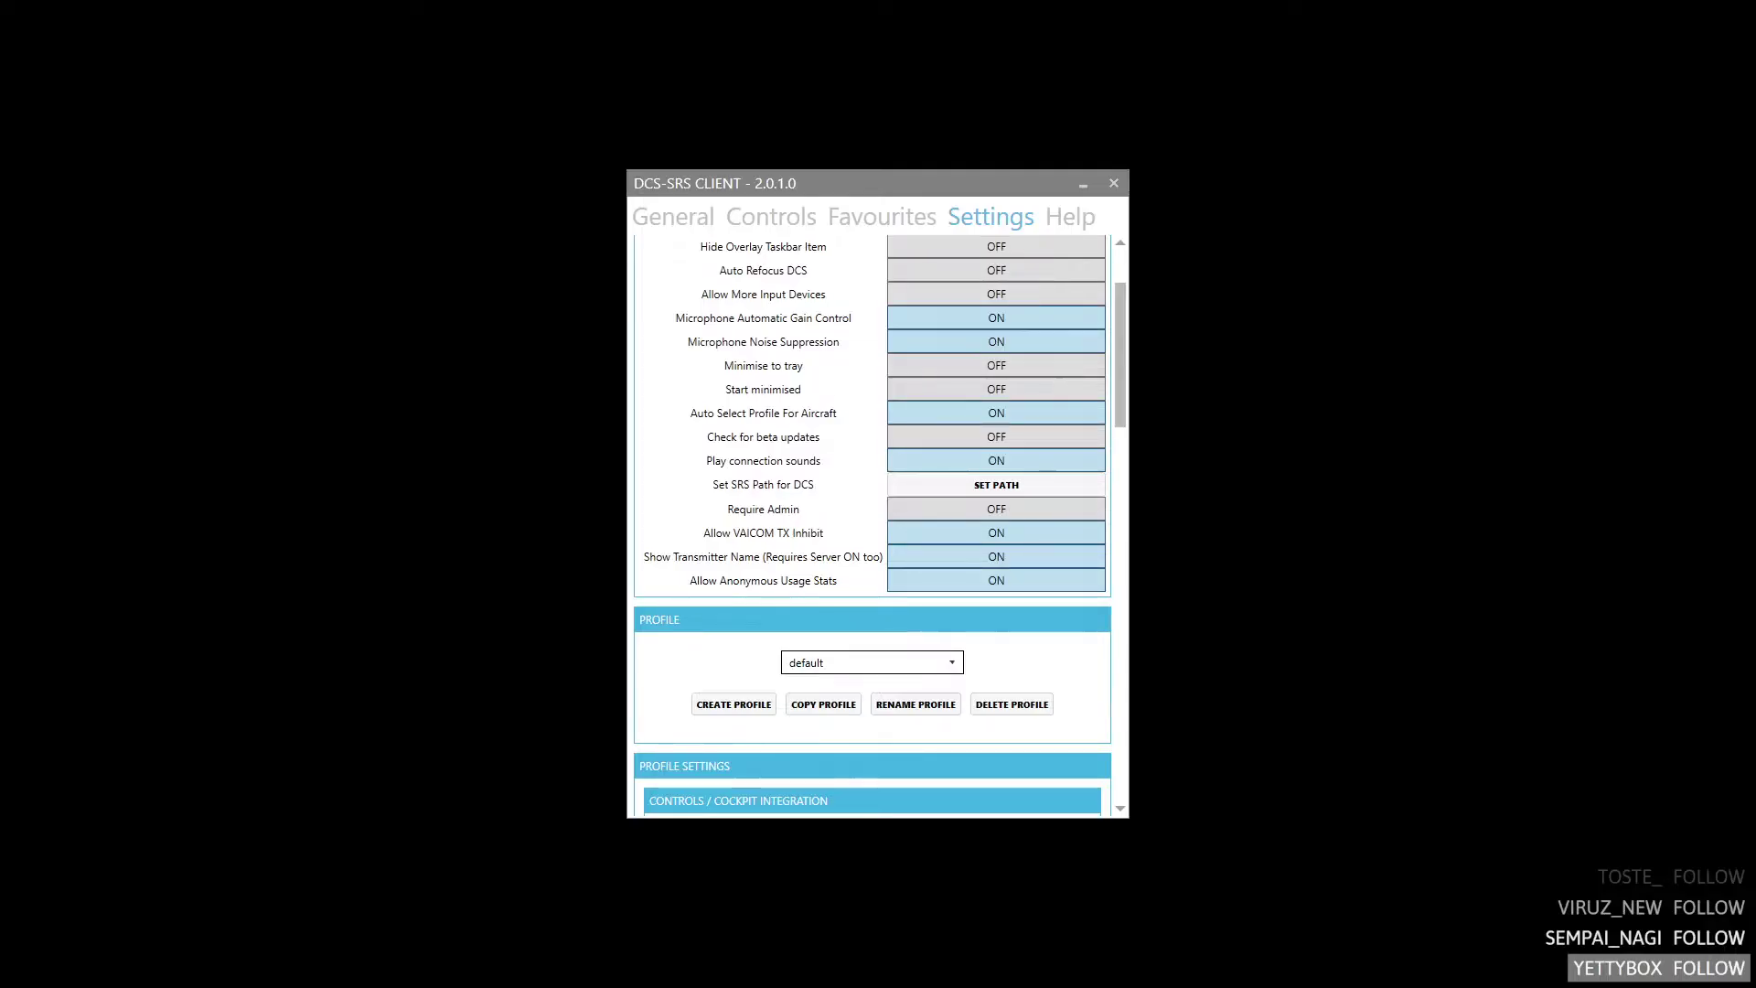
- Review the global settings, including the automatic profile selection for aircraft, and the profile section below them
scroll(768, 497, up, 3)
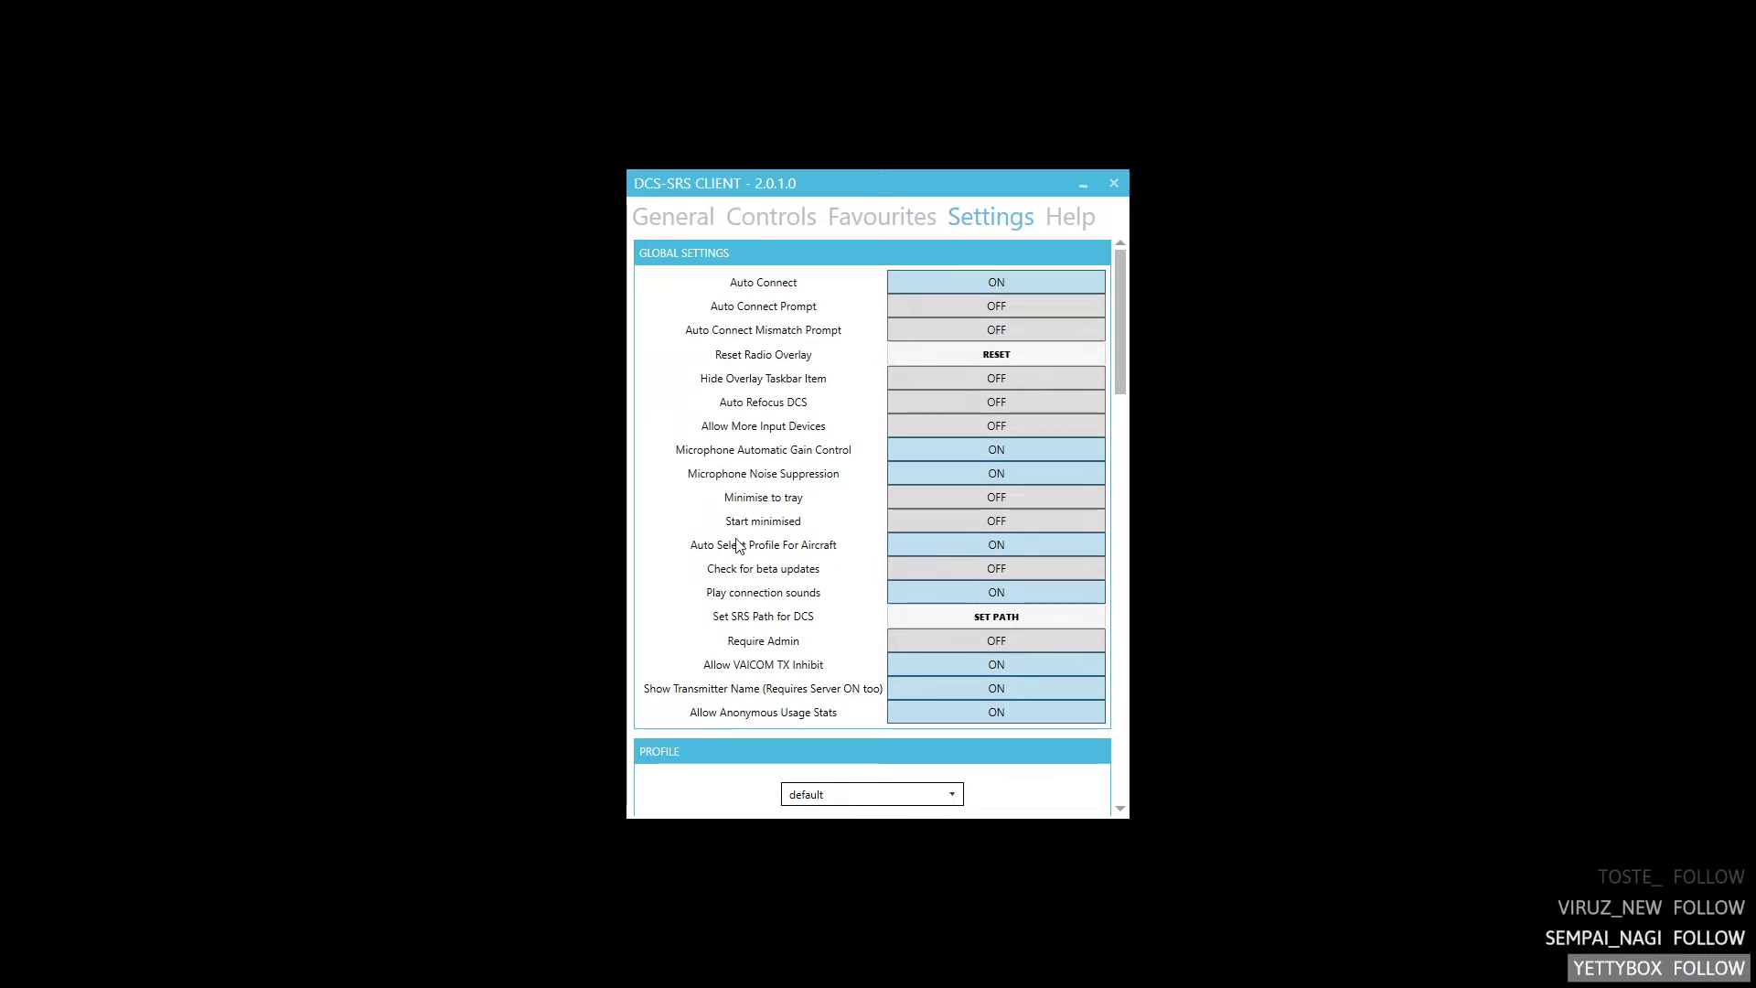
scroll(903, 573, down, 4)
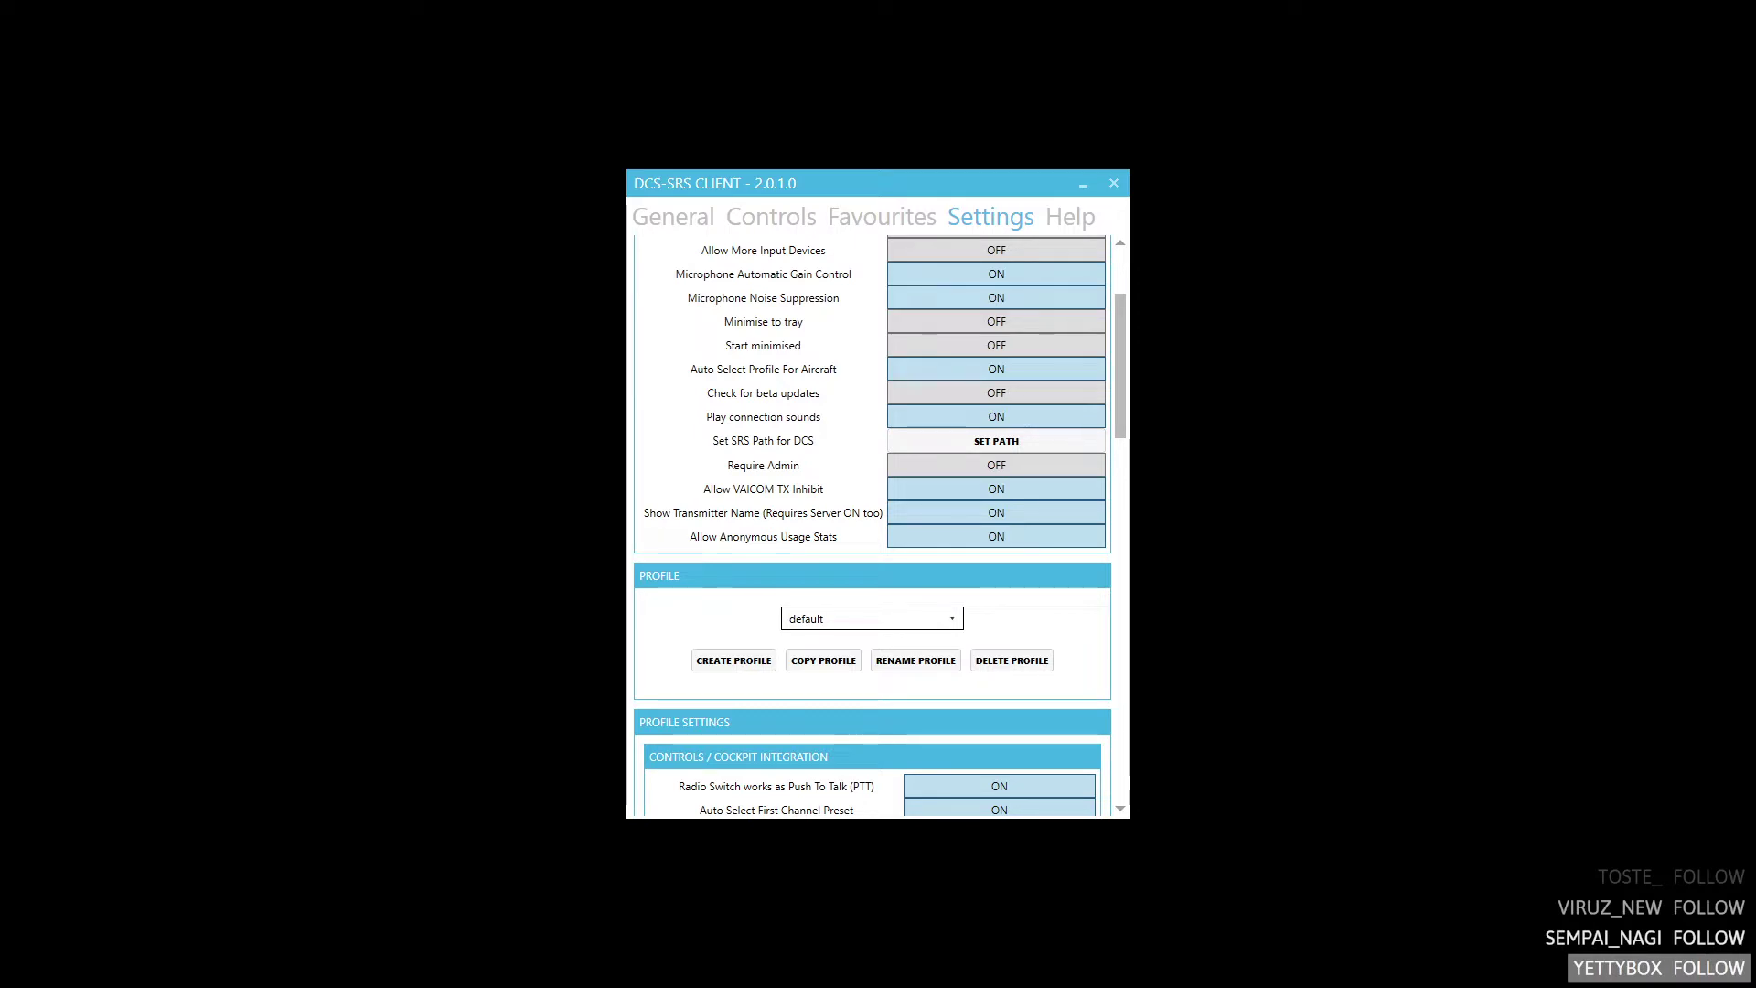
key(alt+Tab)
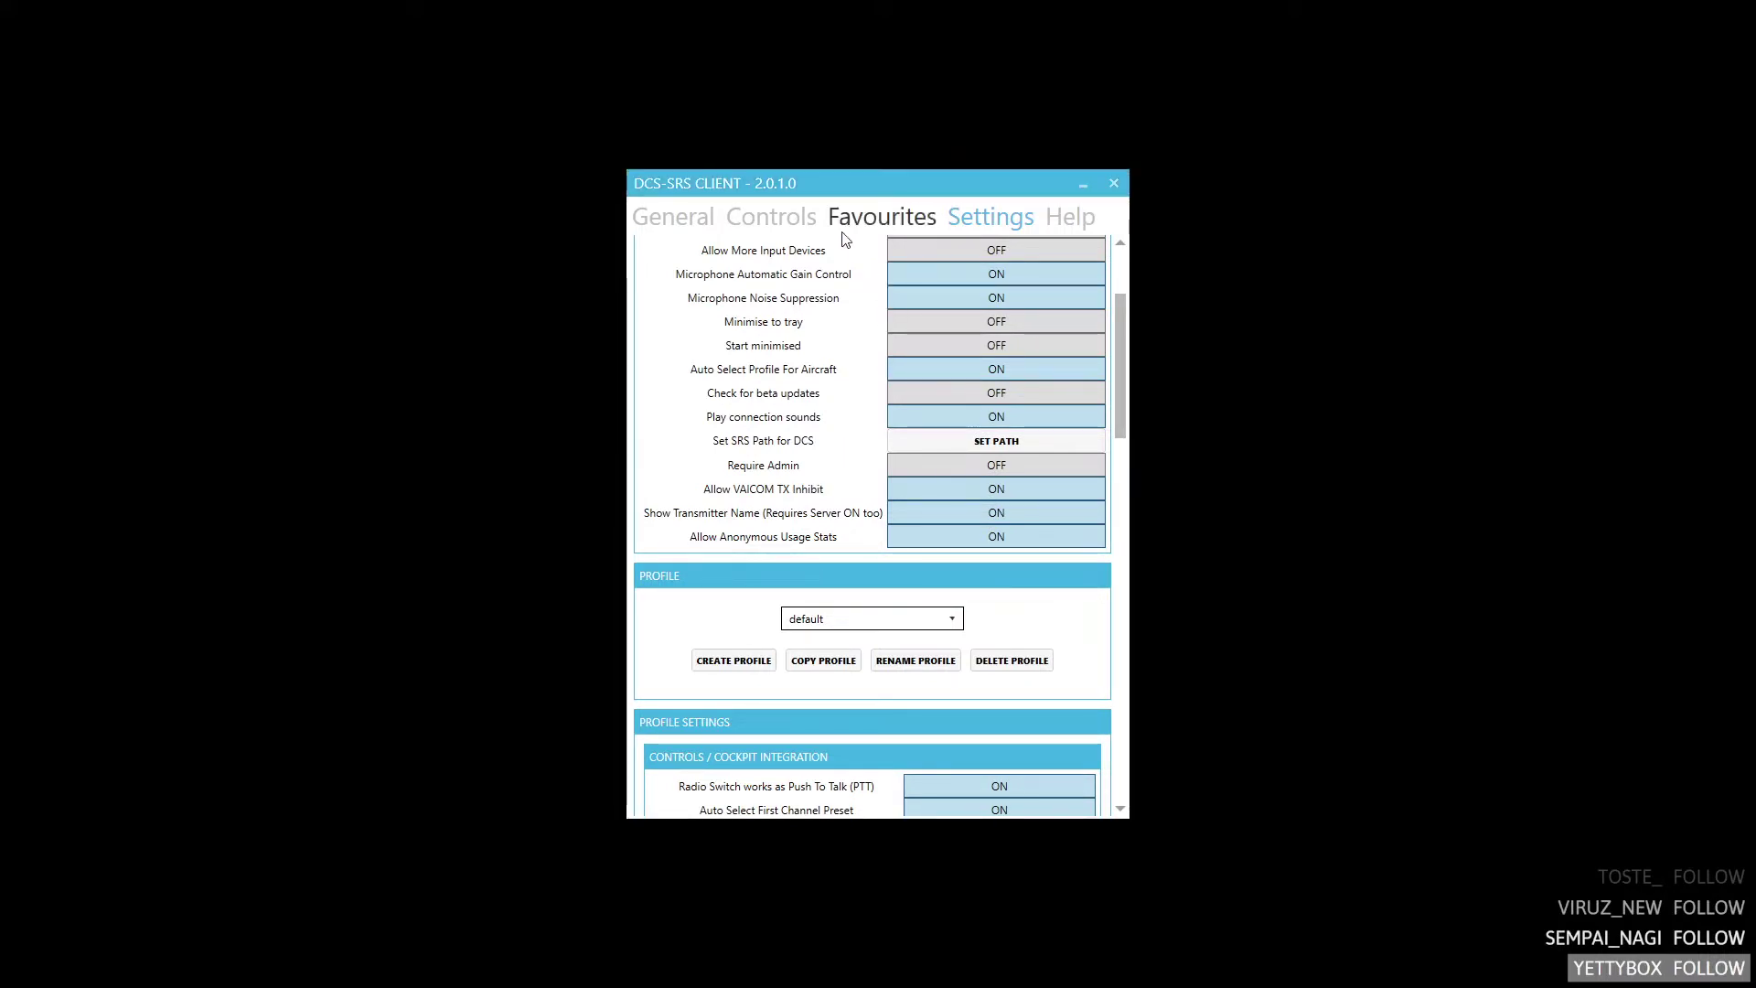
- Review the complete list of control bindings for the radios, push-to-talk and intercom
click(803, 216)
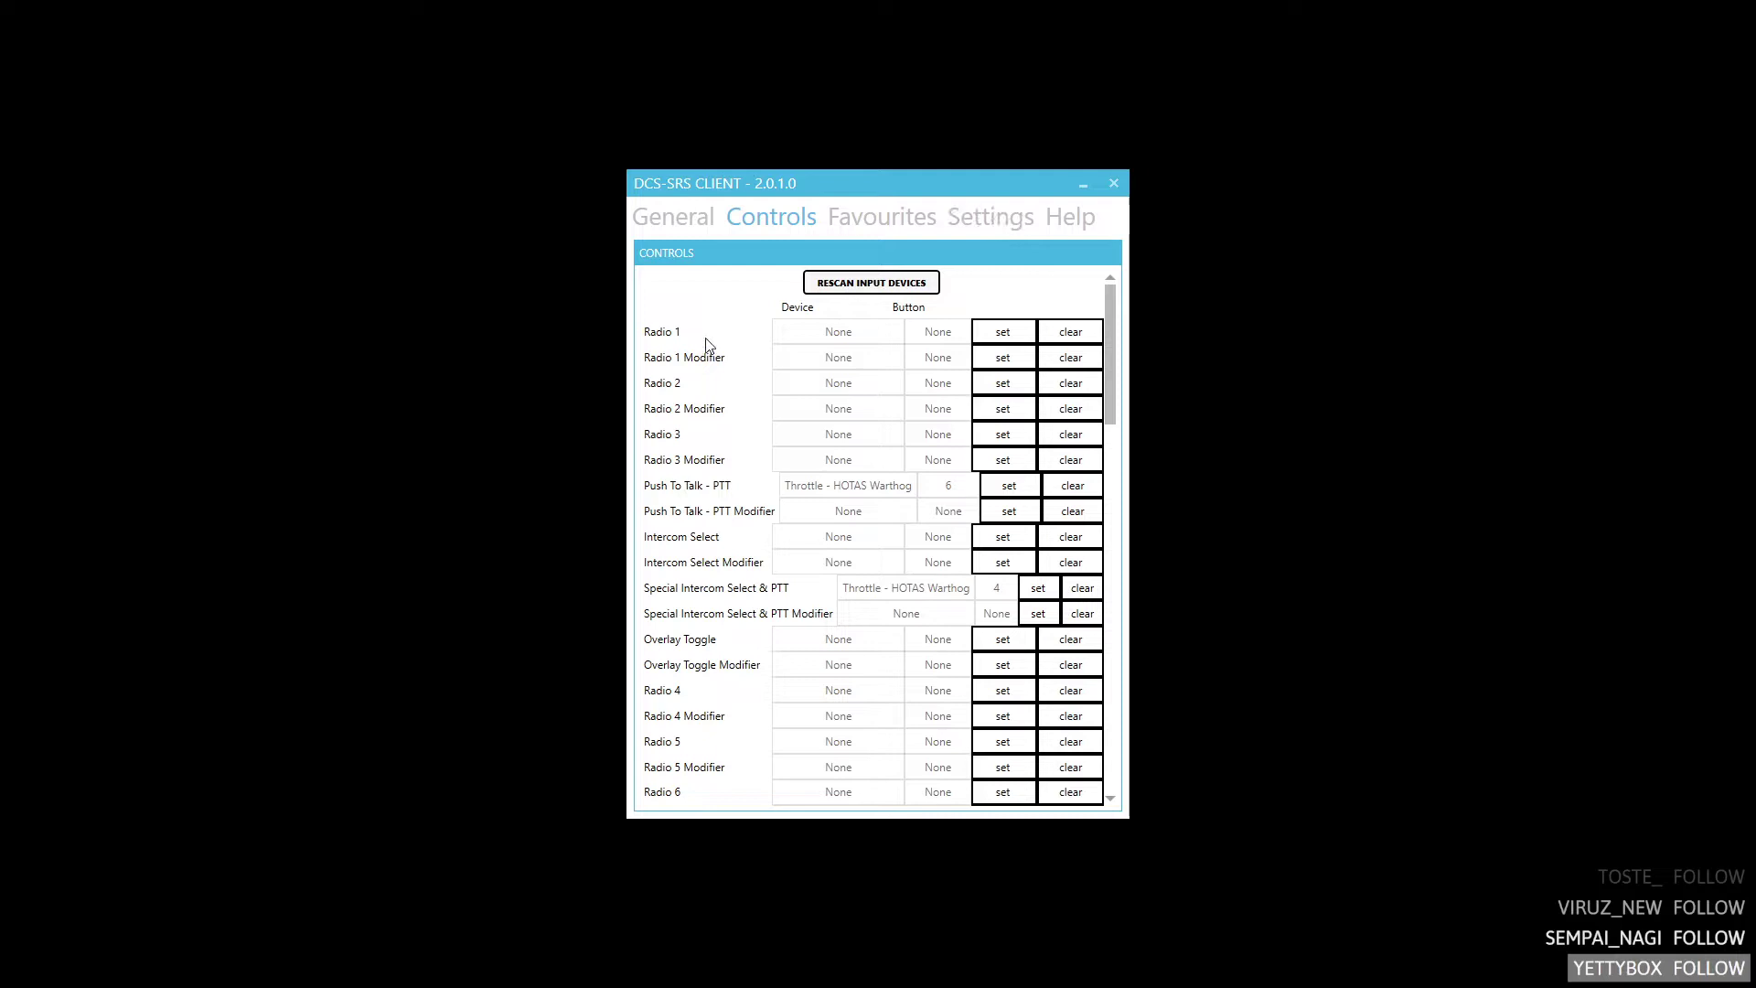
scroll(705, 356, down, 6)
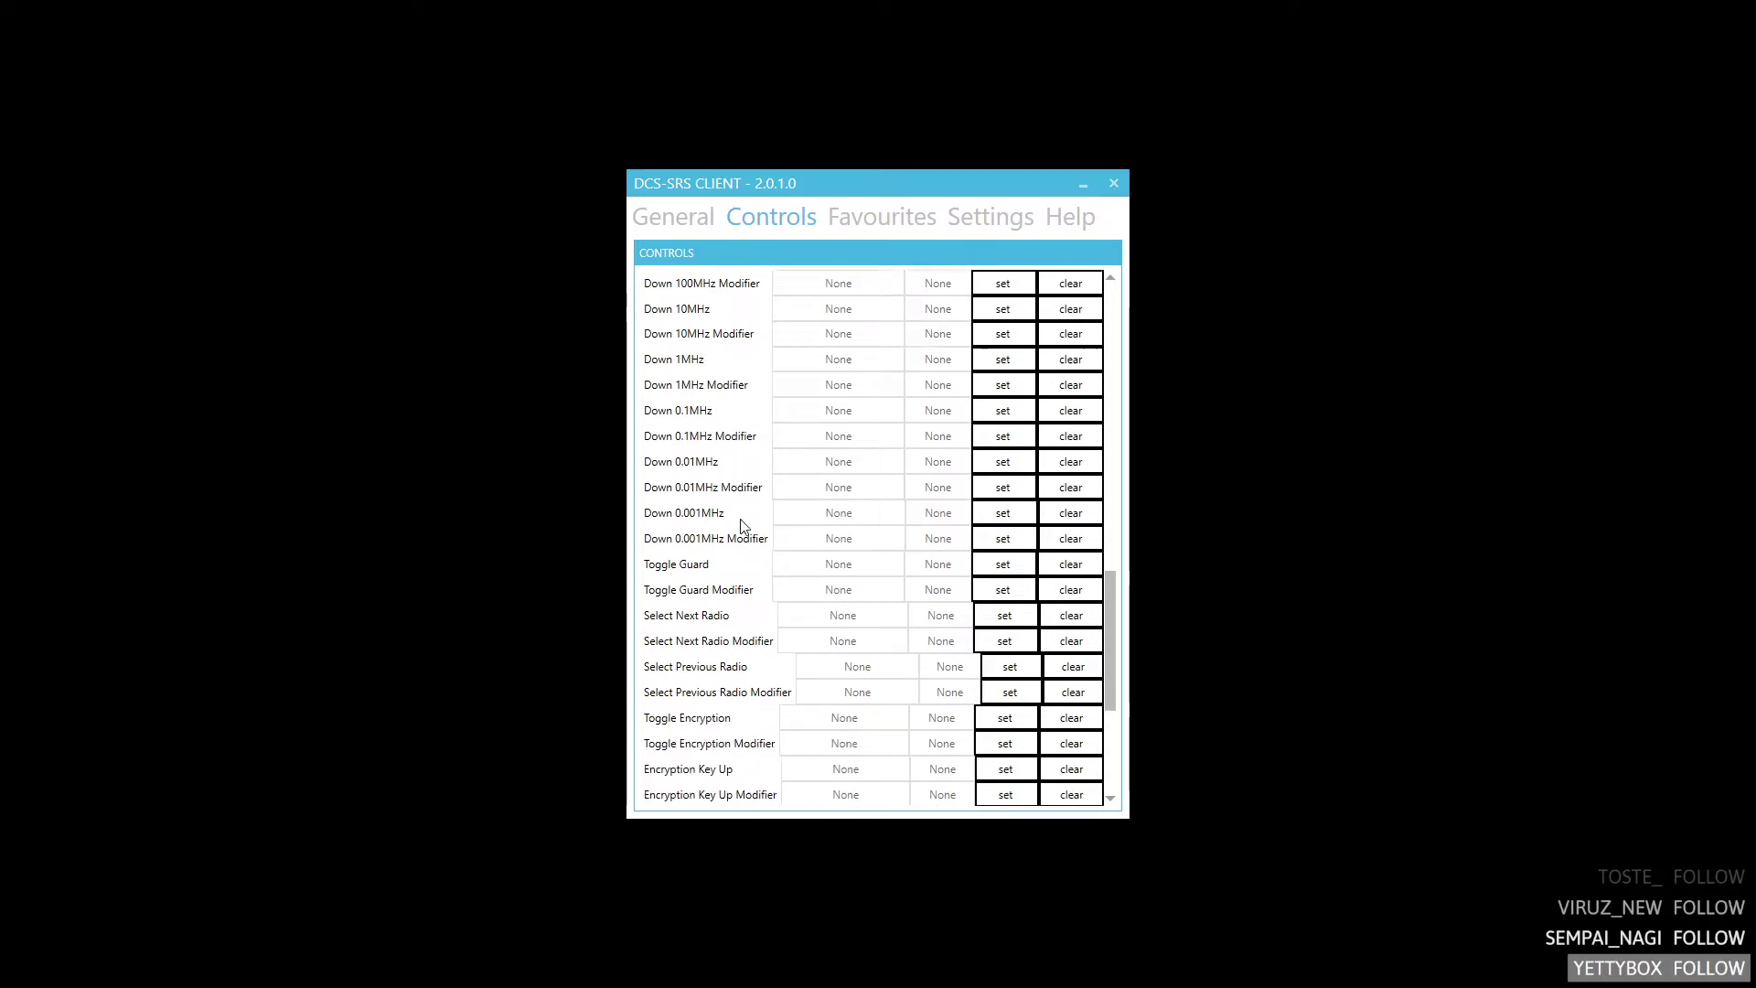
scroll(742, 525, down, 3)
scroll(708, 528, down, 4)
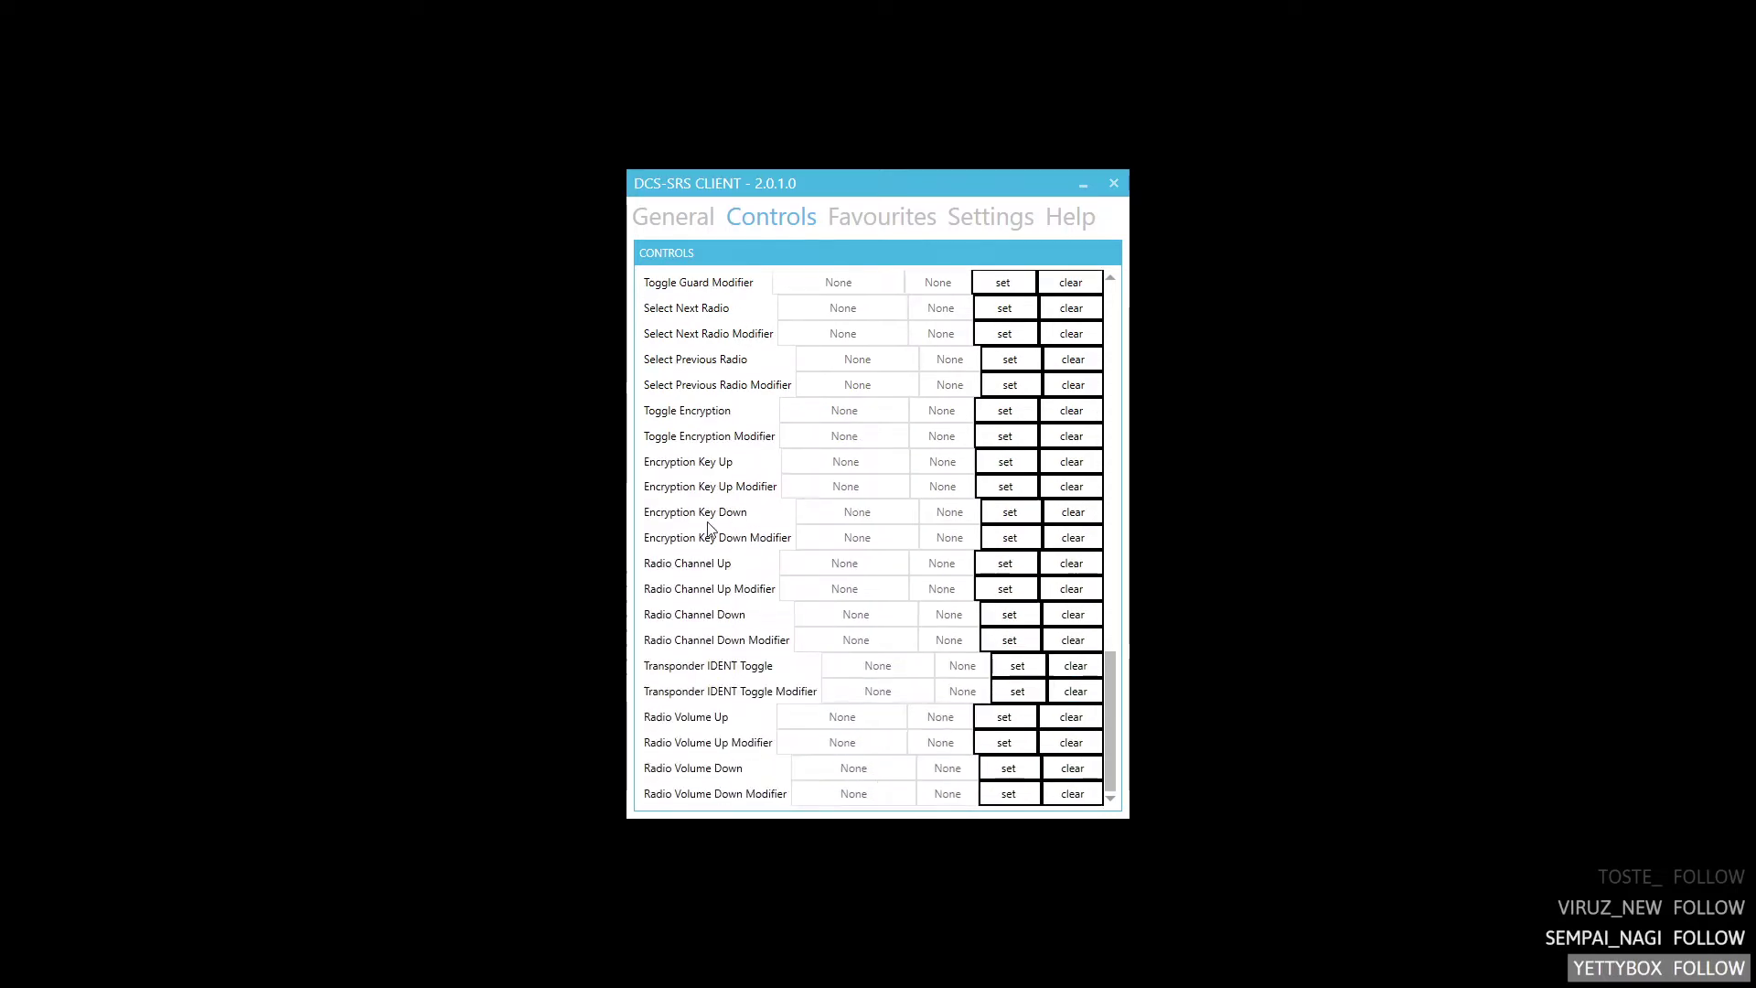
scroll(739, 619, up, 15)
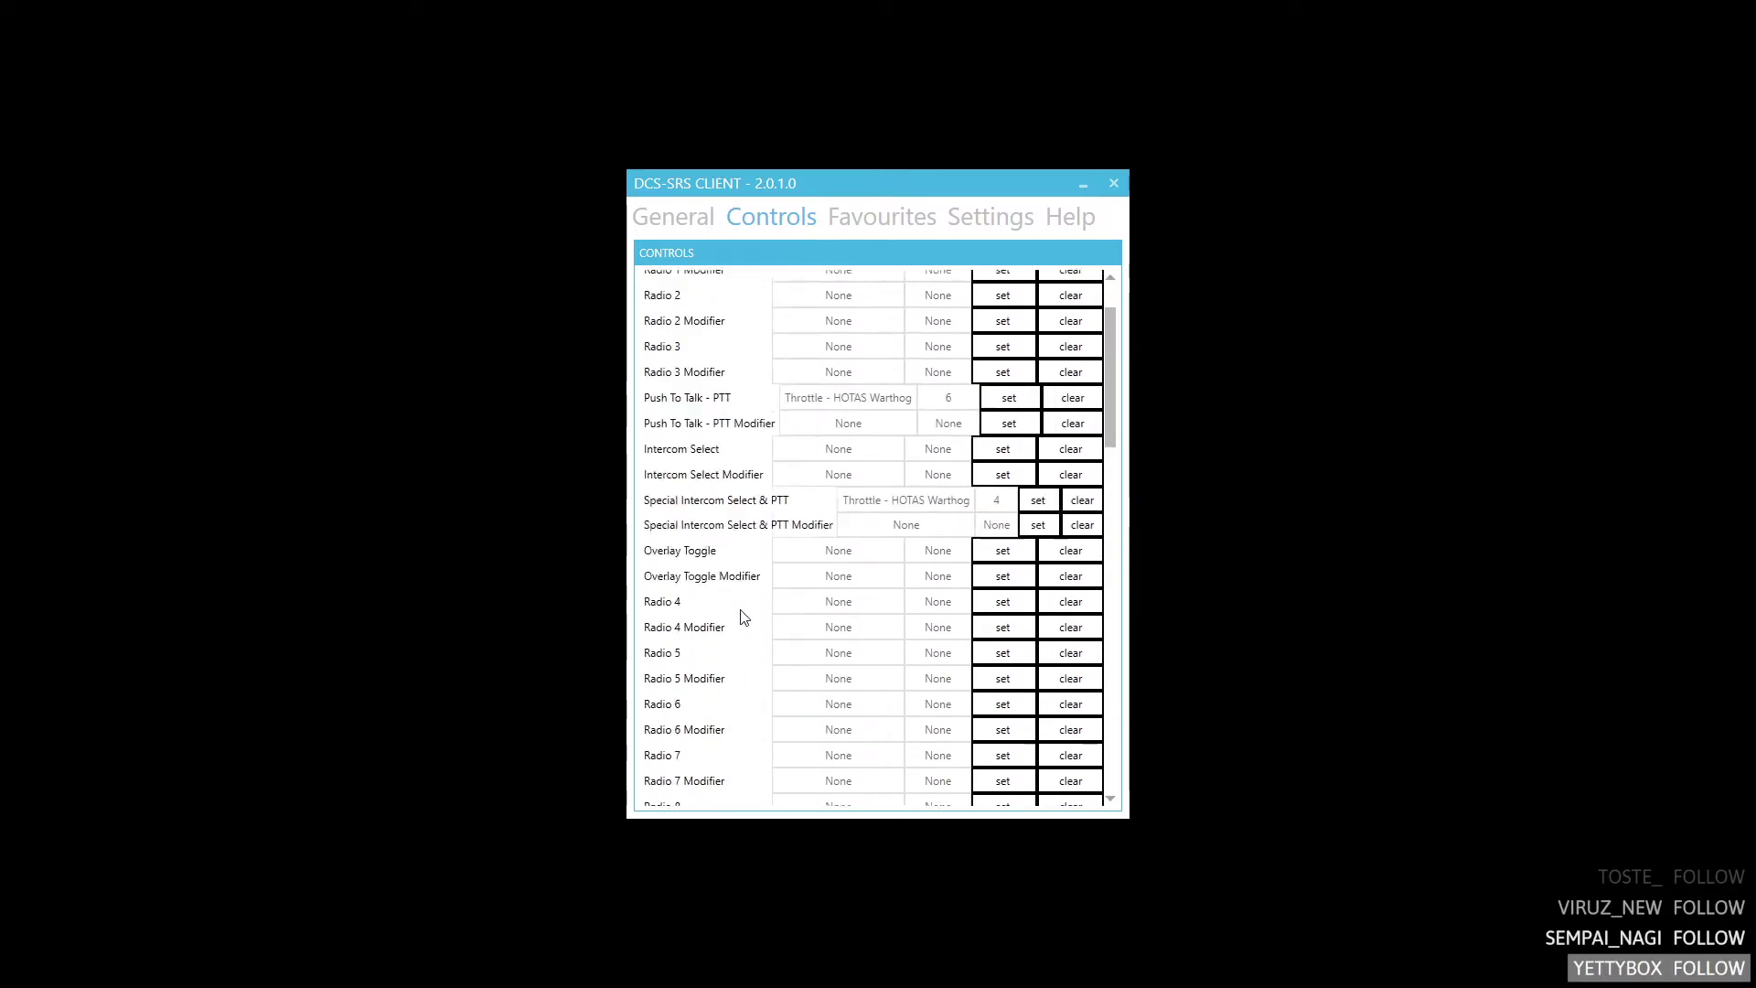
scroll(746, 609, up, 2)
- Examine the aircraft profiles and their profile-specific settings down to the radio audio channel balance
click(988, 218)
scroll(832, 535, down, 3)
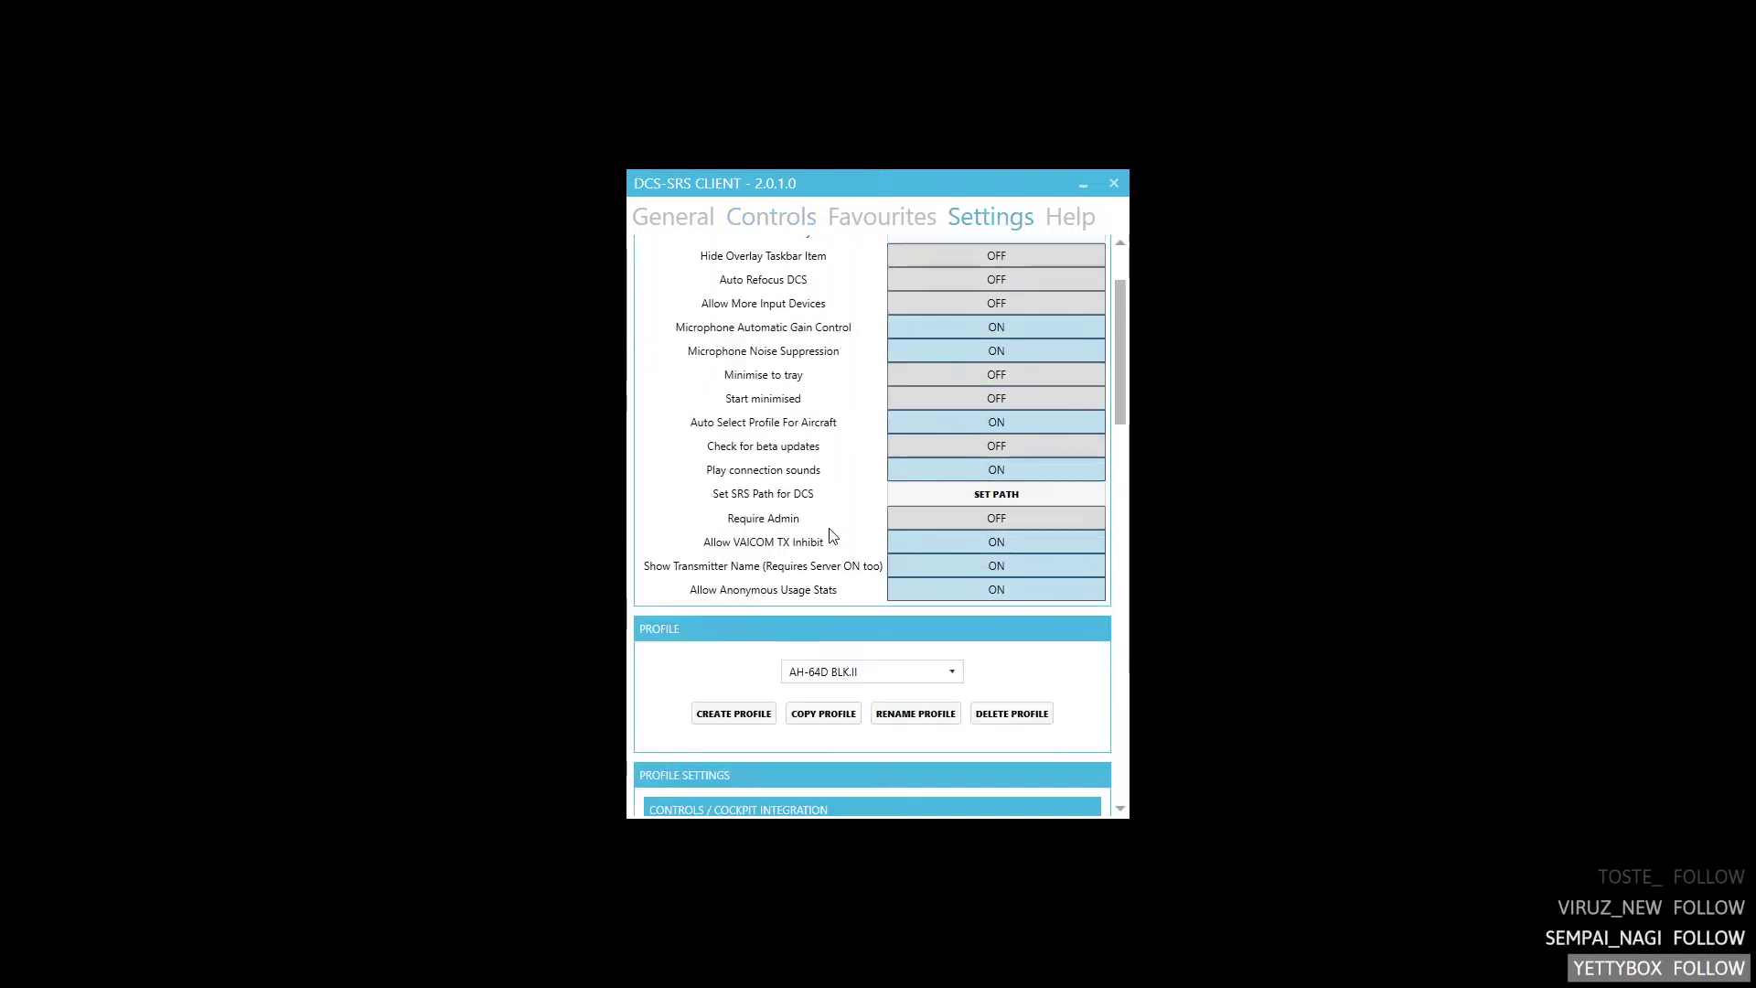
scroll(832, 535, down, 1)
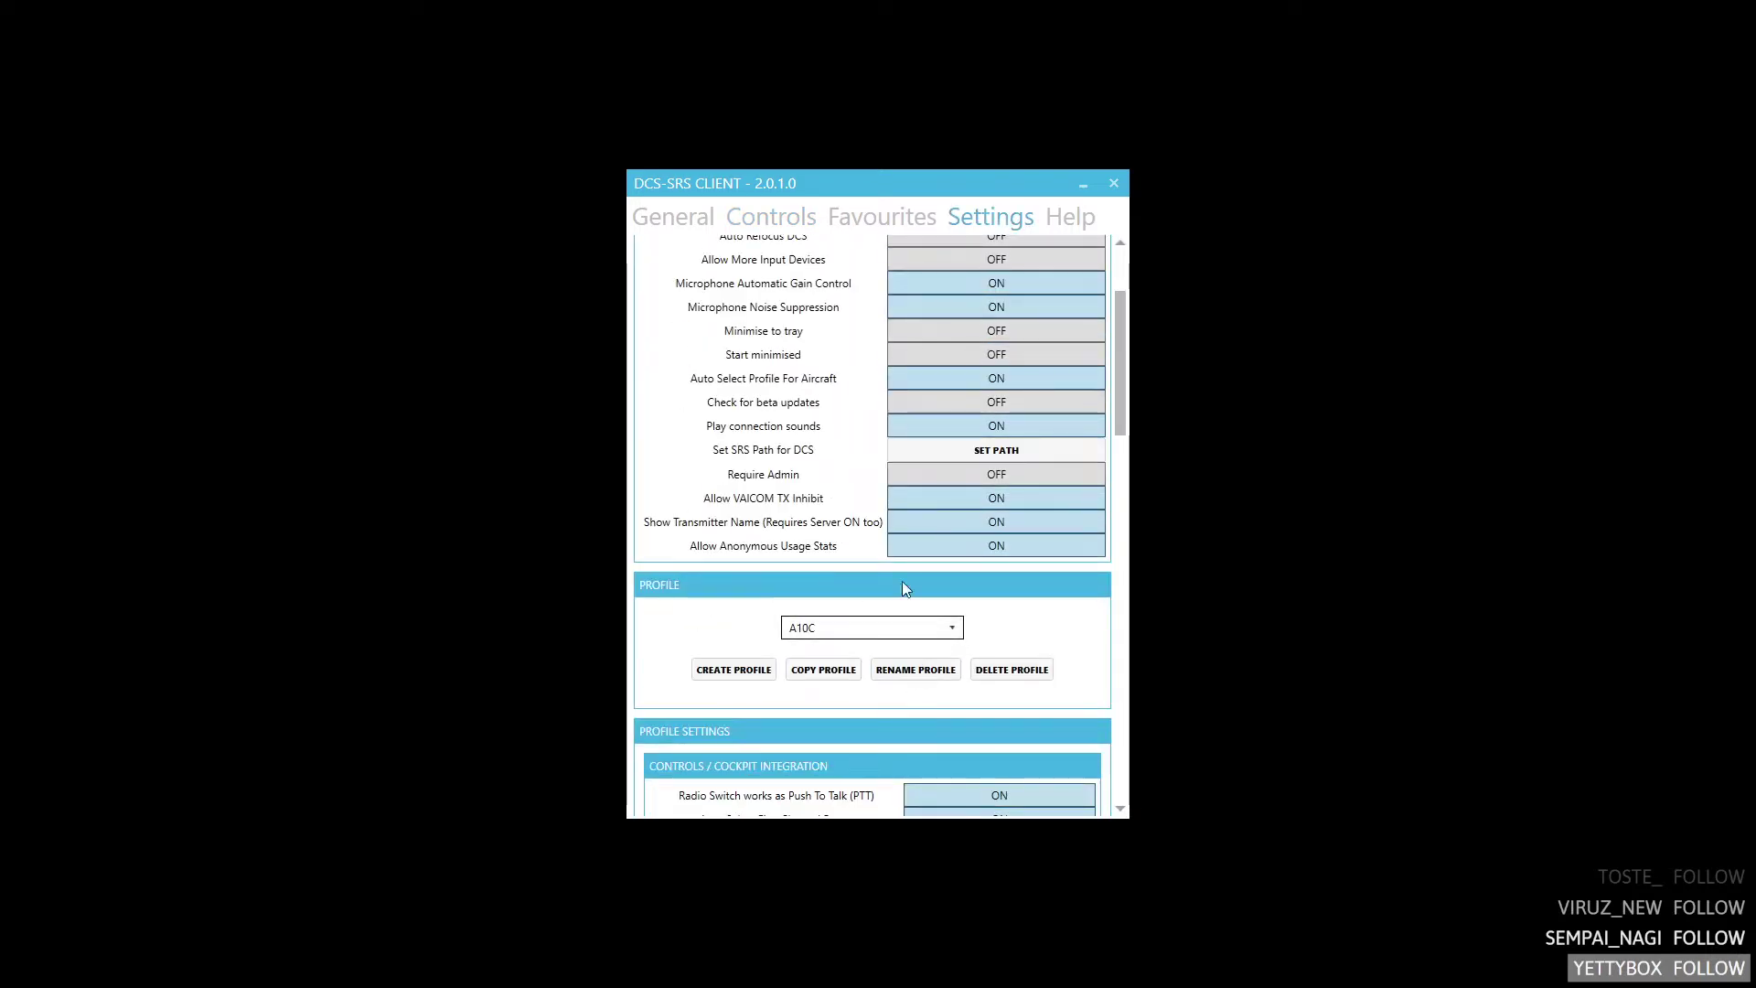
click(810, 231)
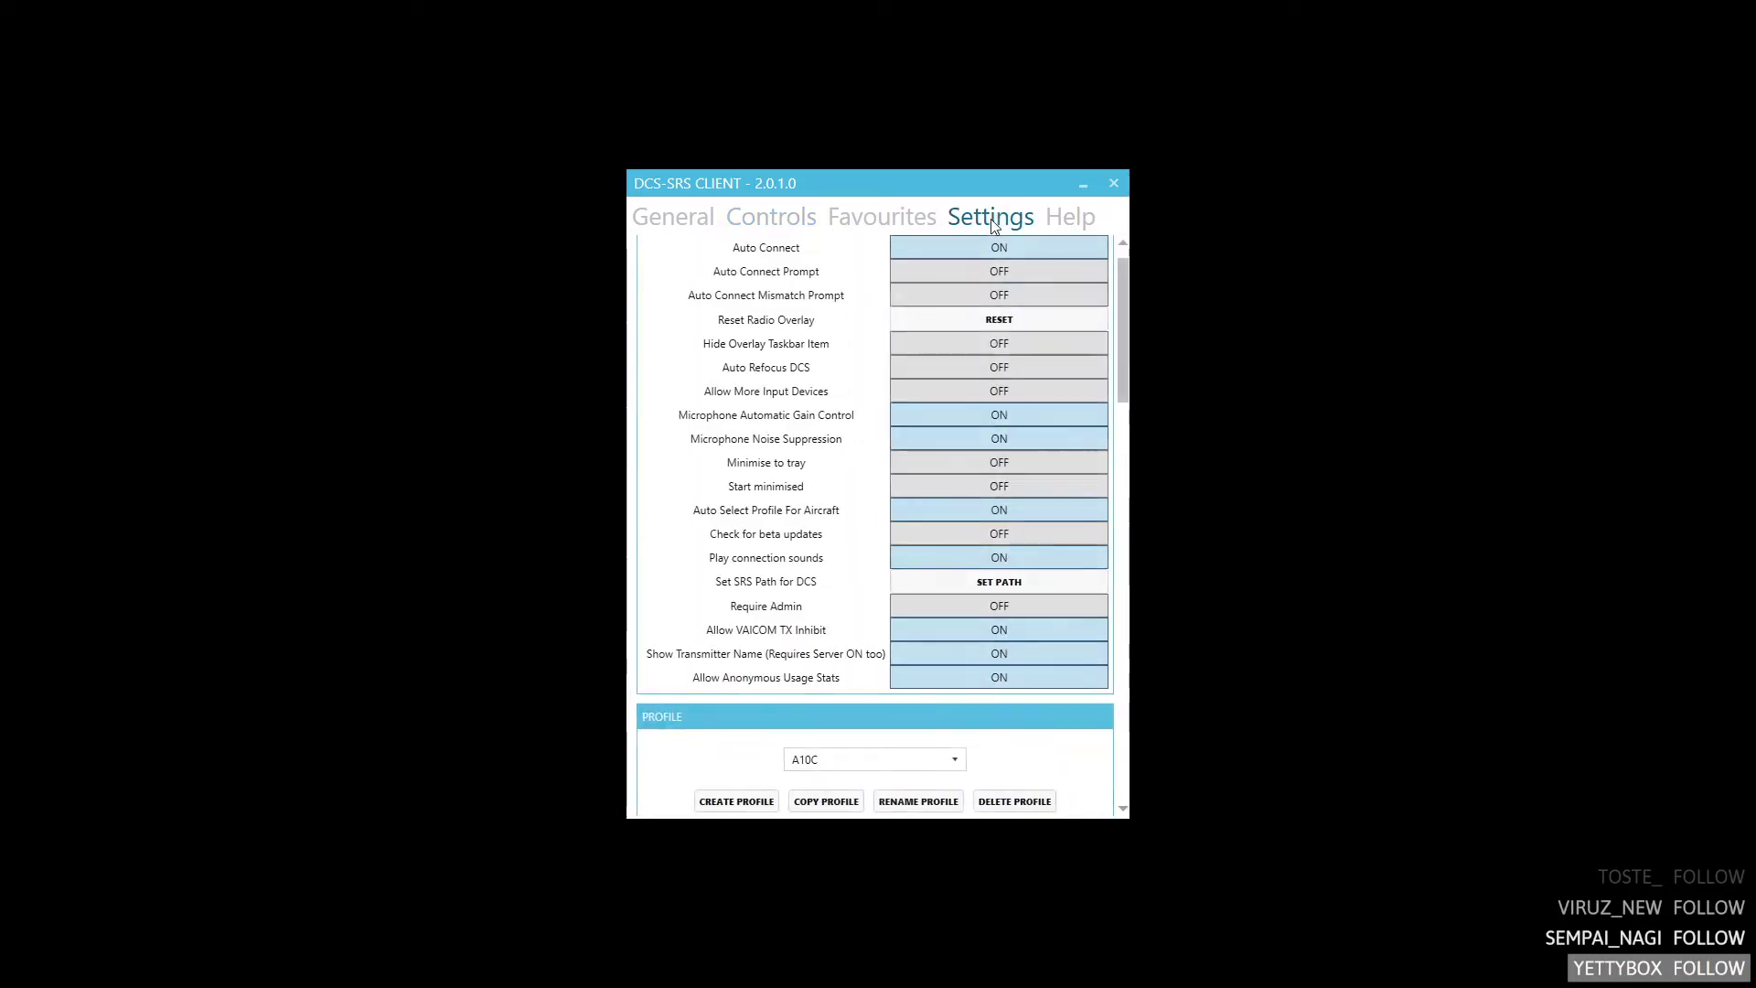
scroll(814, 458, down, 2)
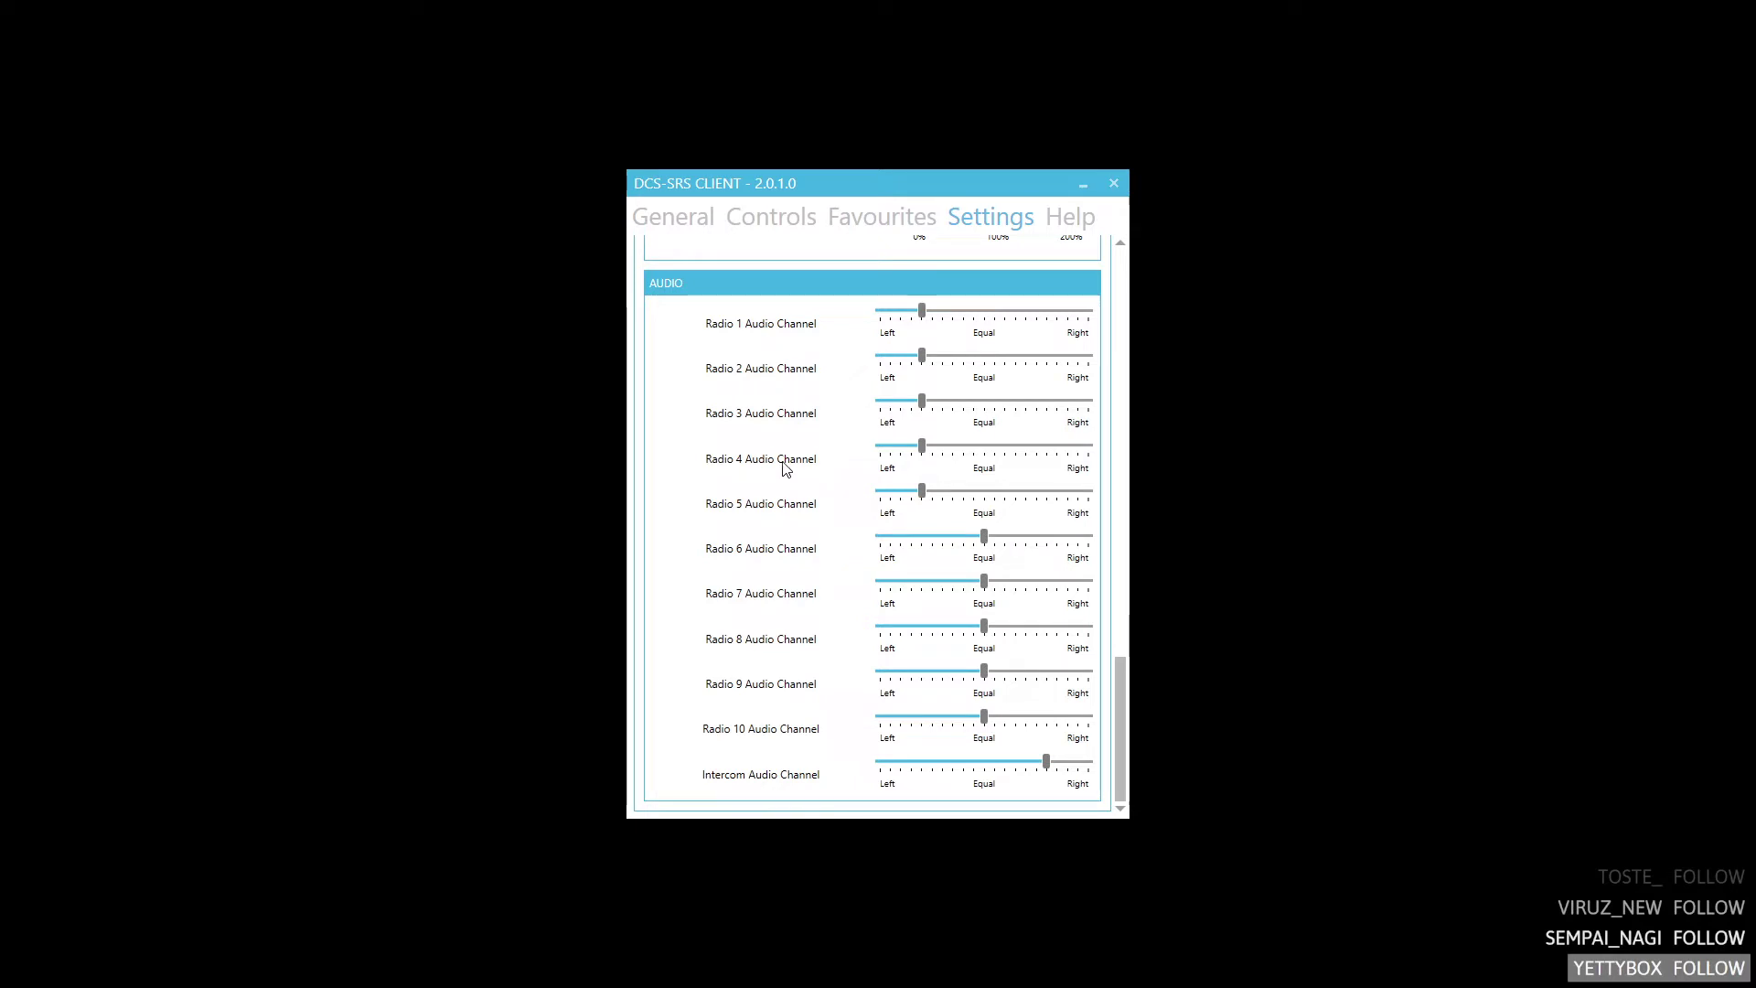
- Set the active SRS profile to default
scroll(786, 468, up, 20)
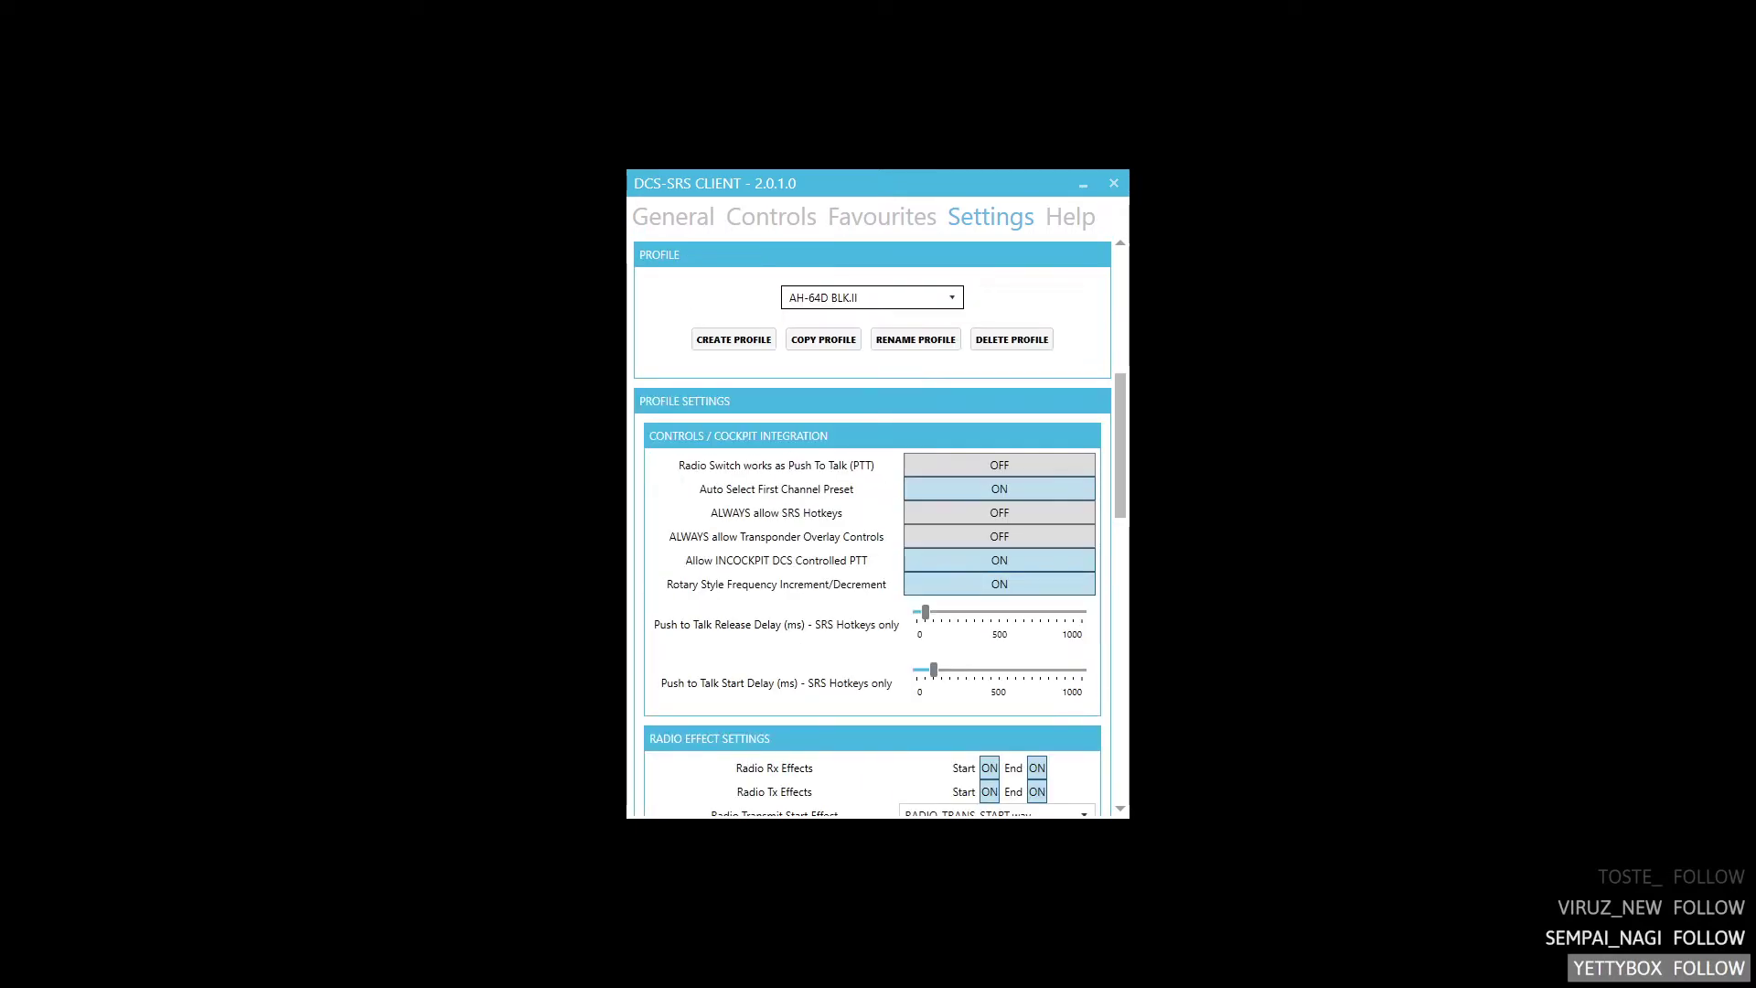
click(917, 297)
click(918, 320)
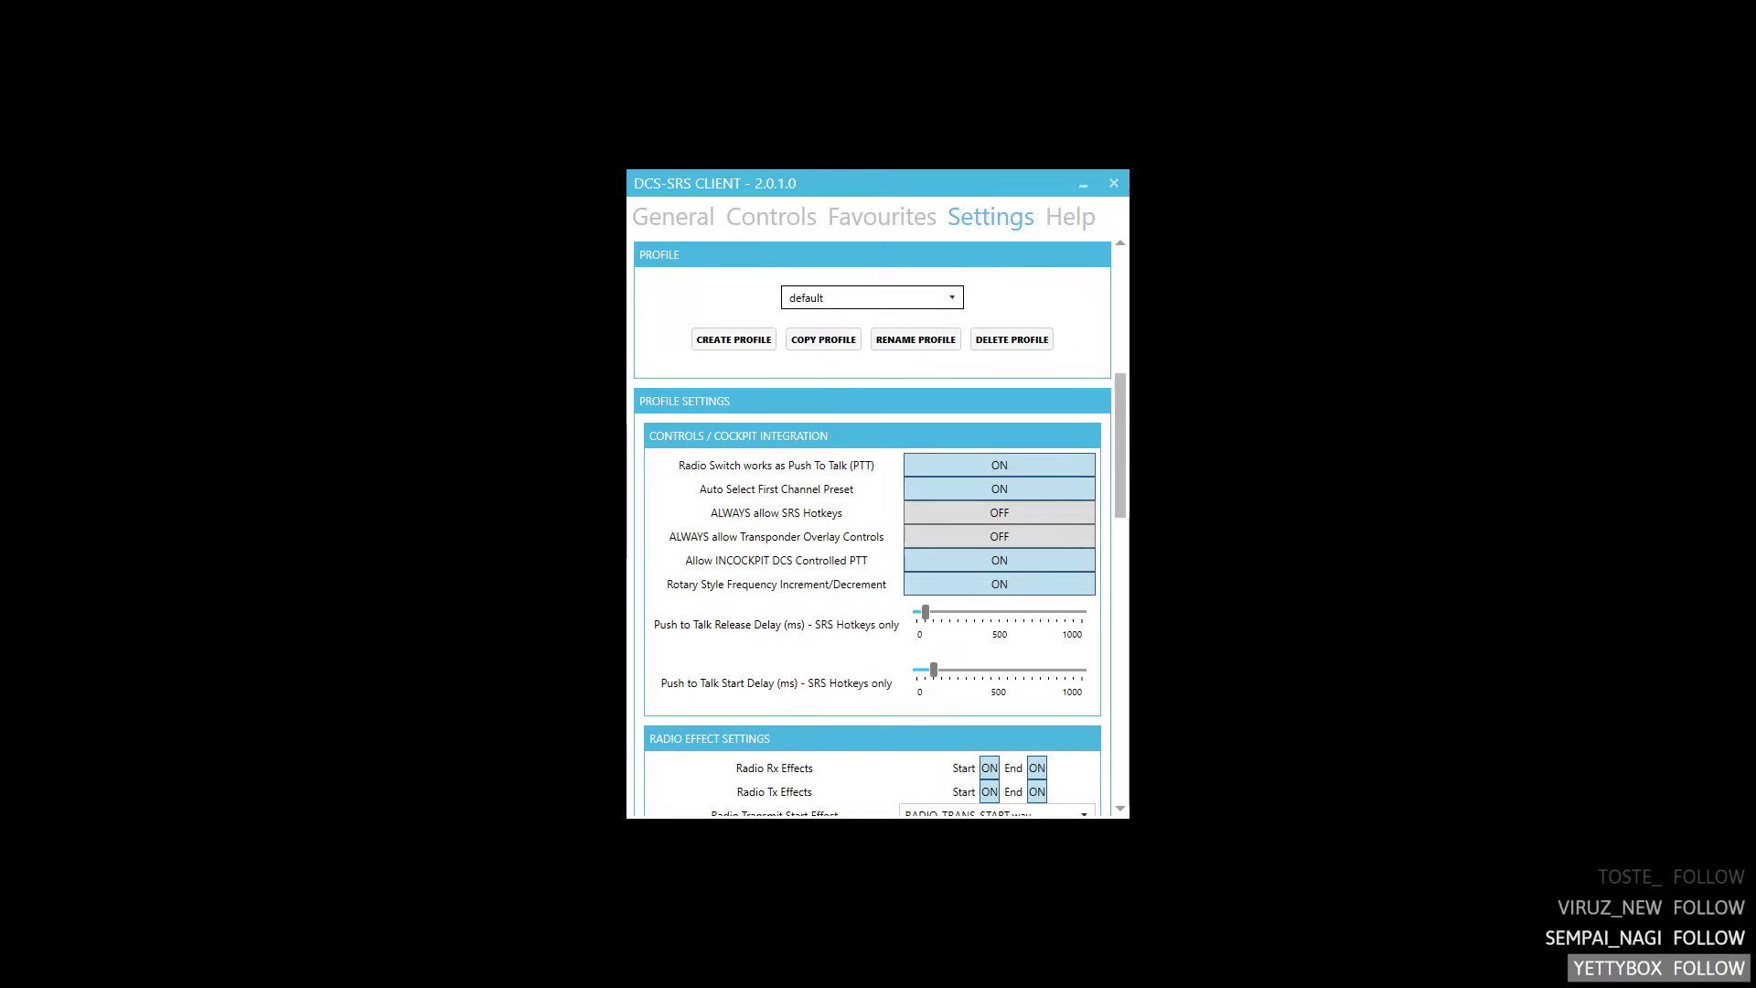
- Switch to DCS World, occupy the pilot position of the first Marauder (cold) AH-64D BLK.II at Taftanaz and start flying from the briefing
key(alt+Tab)
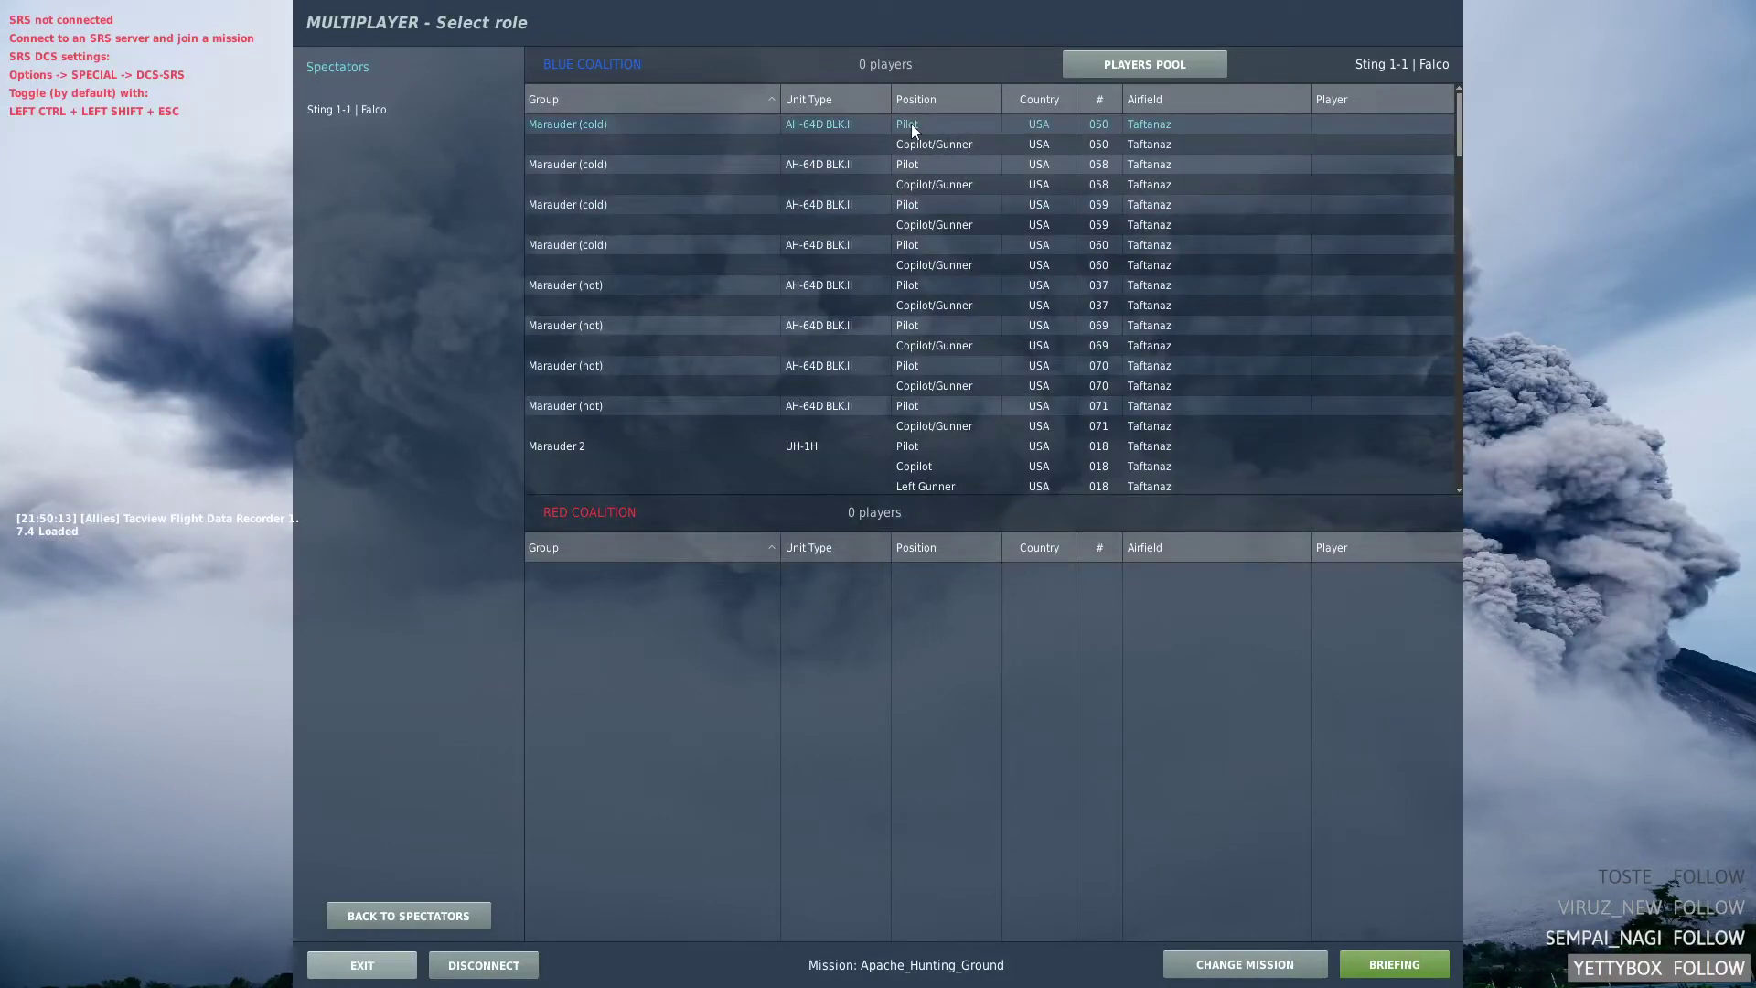
click(912, 131)
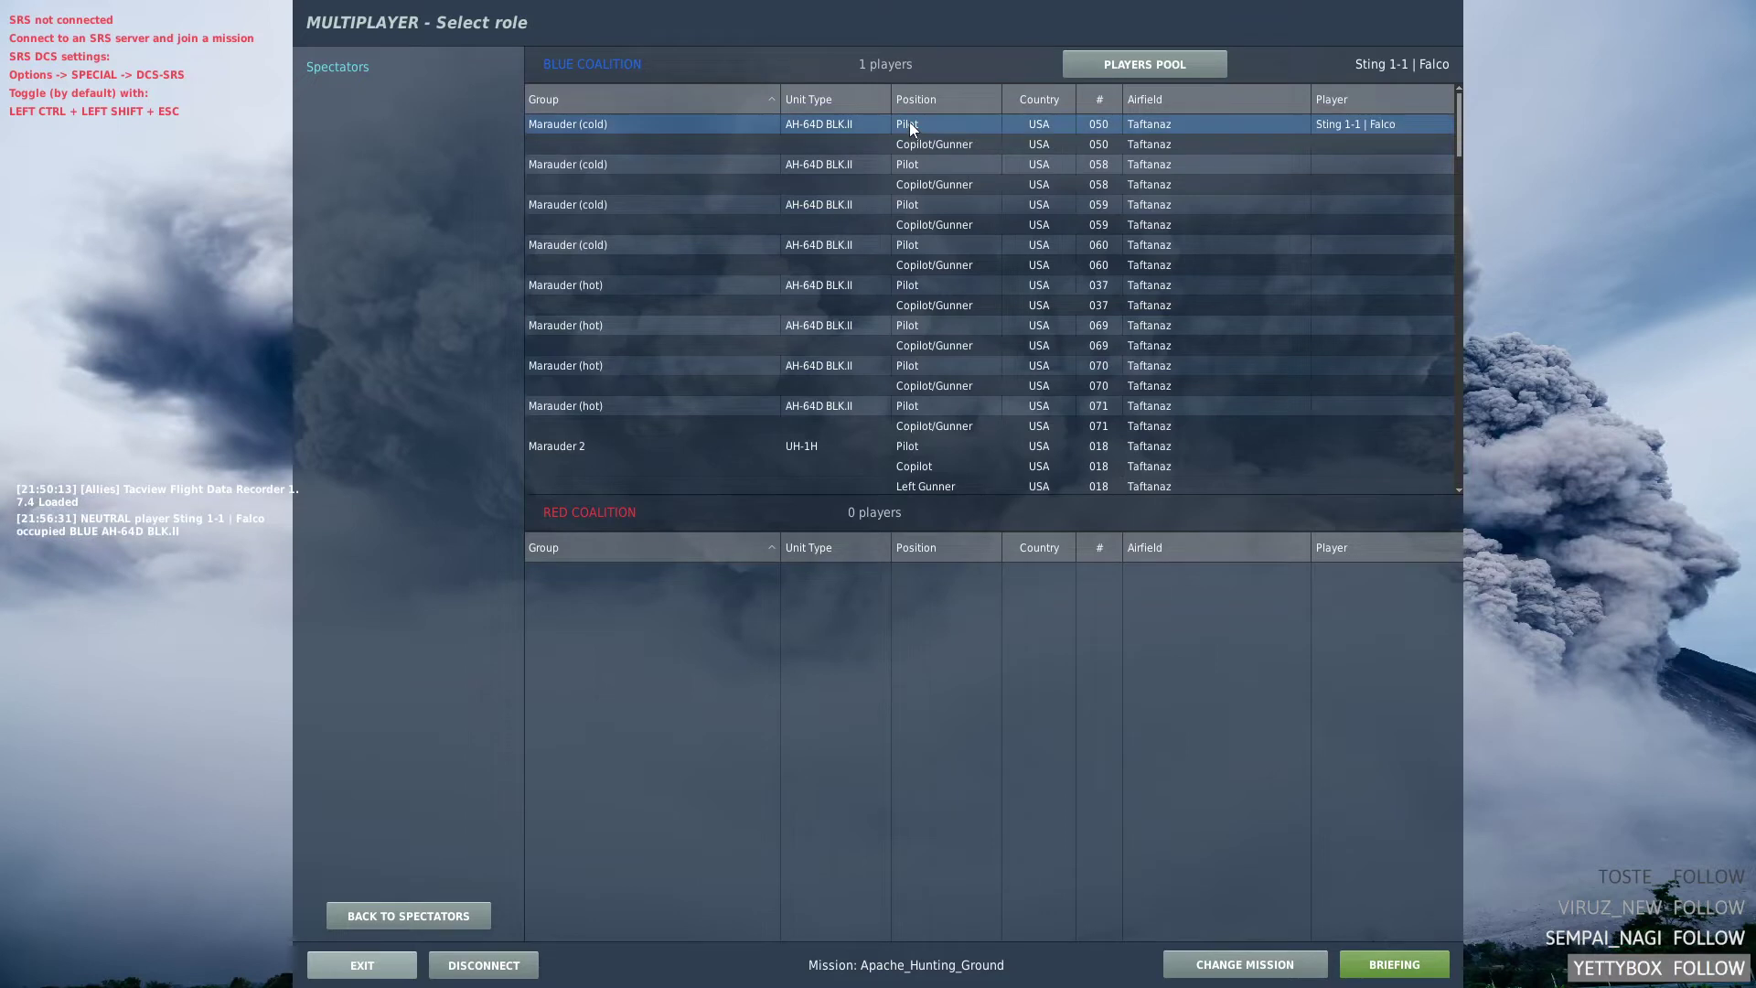
click(1396, 962)
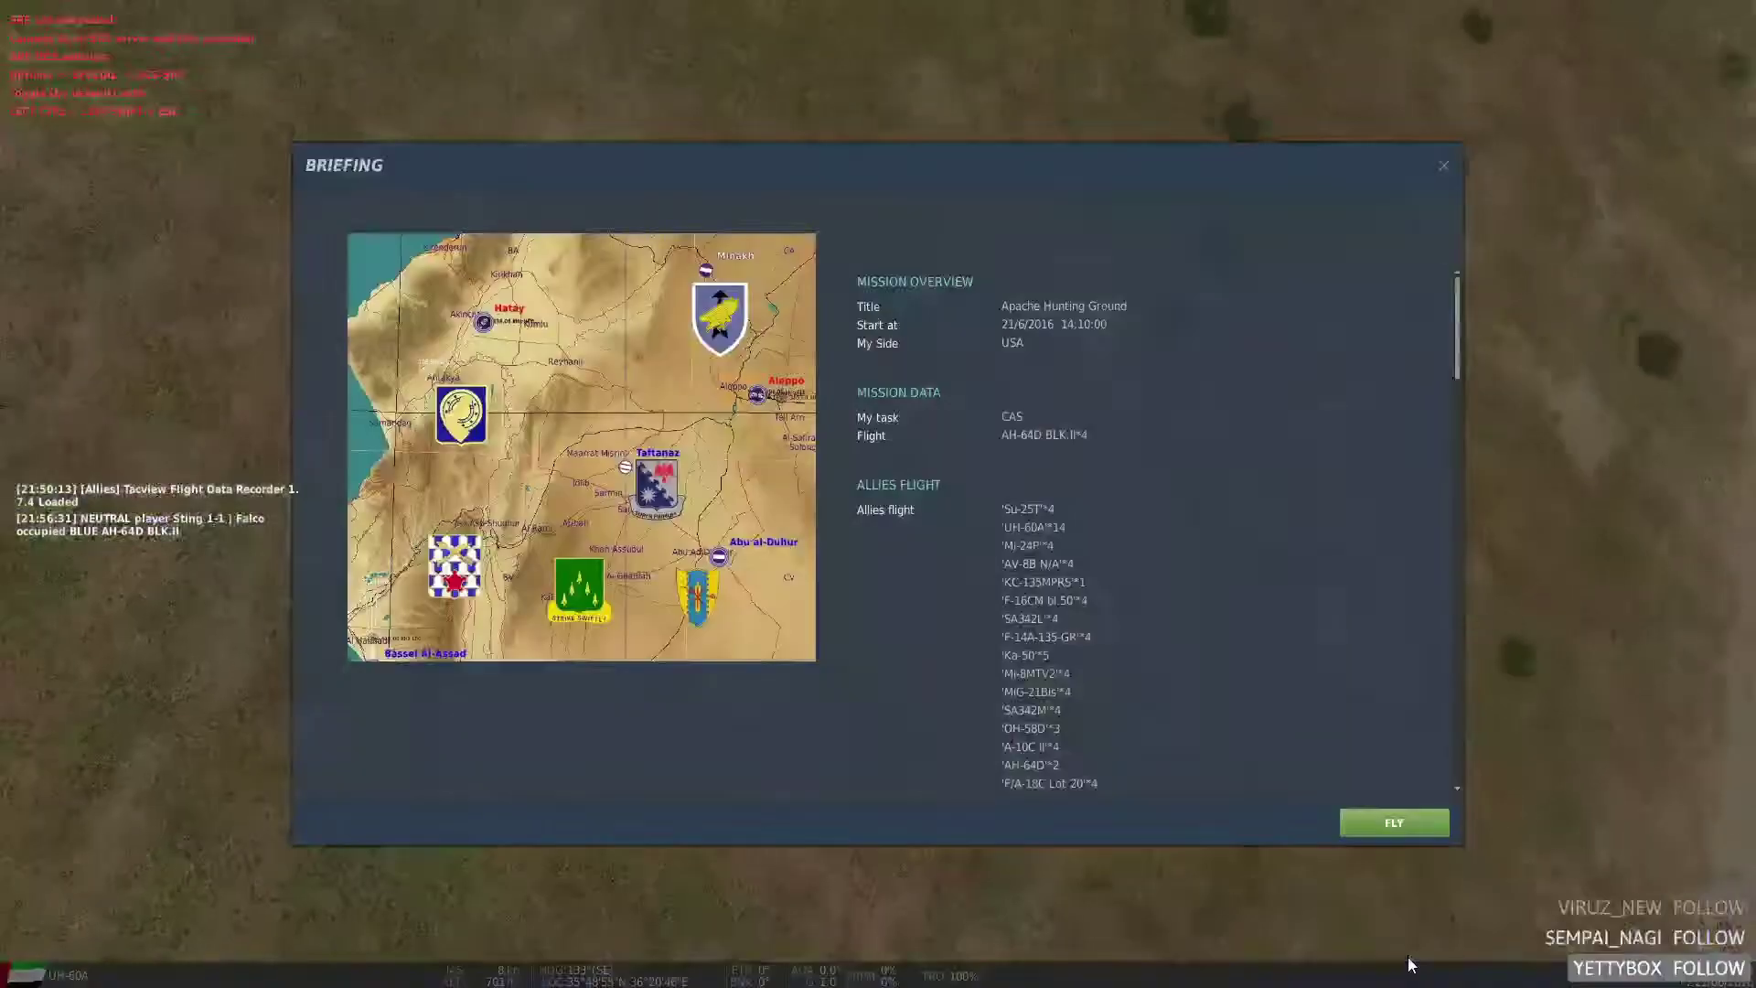
click(1382, 825)
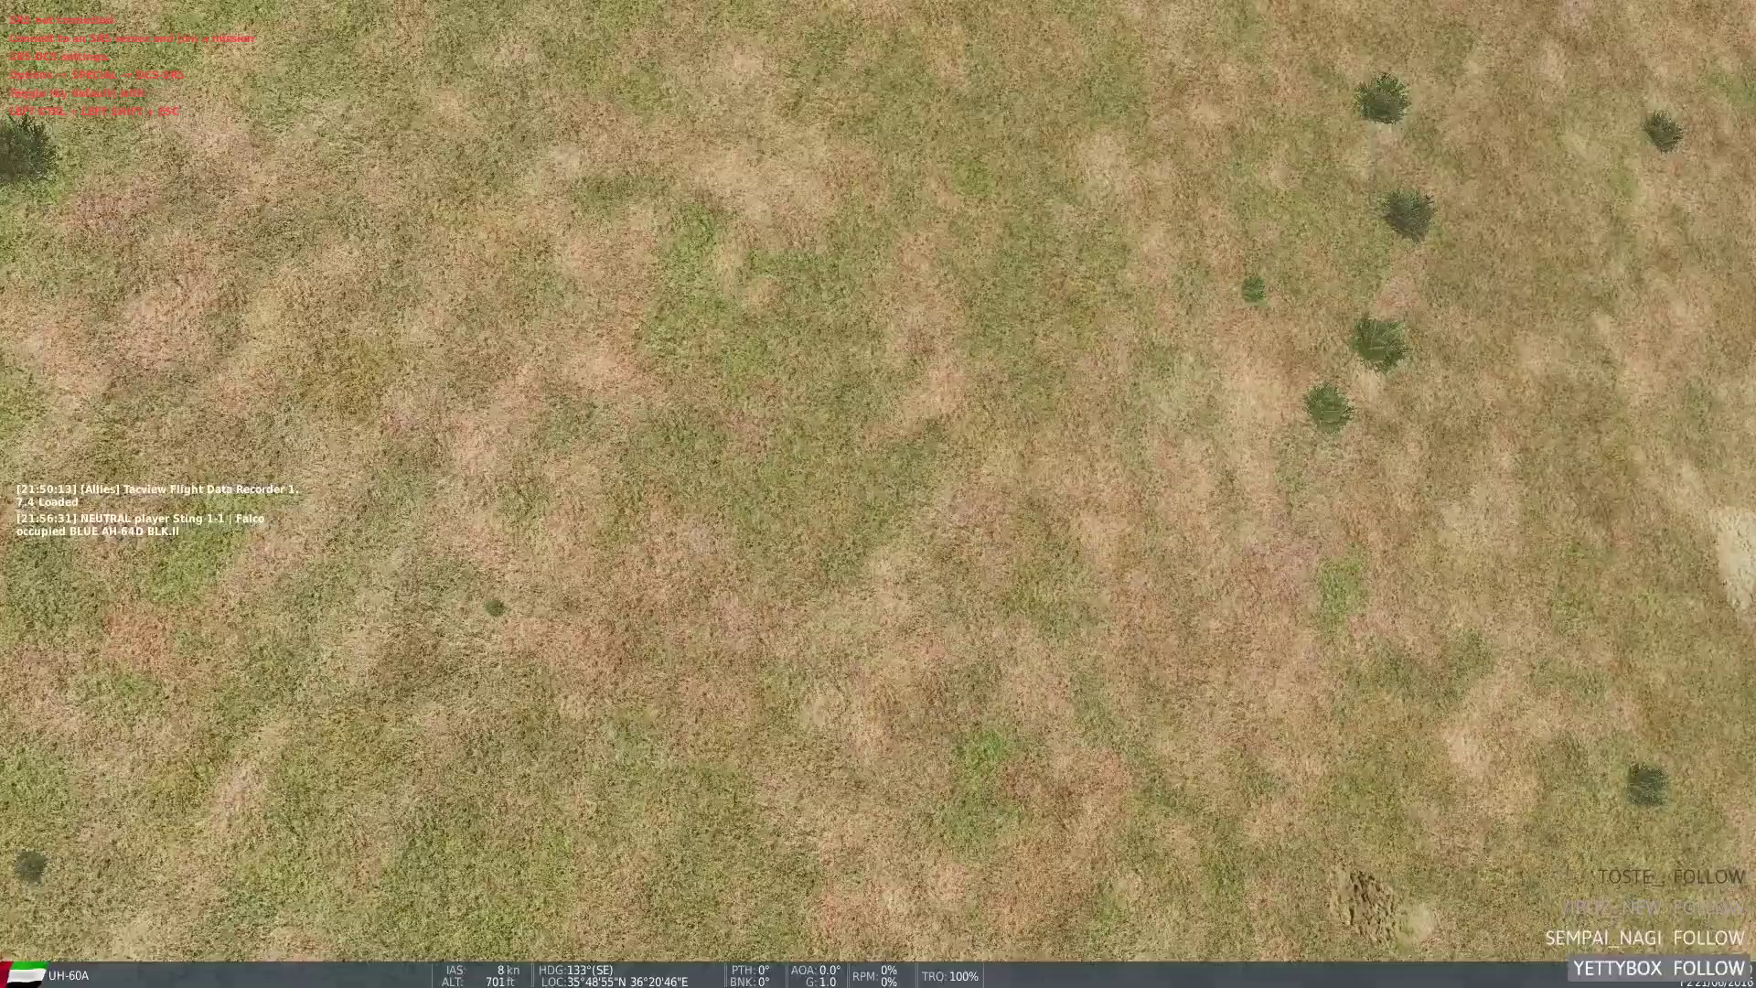
- Switch to the DCS-SRS client and check the selected profile and the automatic profile selection setting
key(alt+Tab)
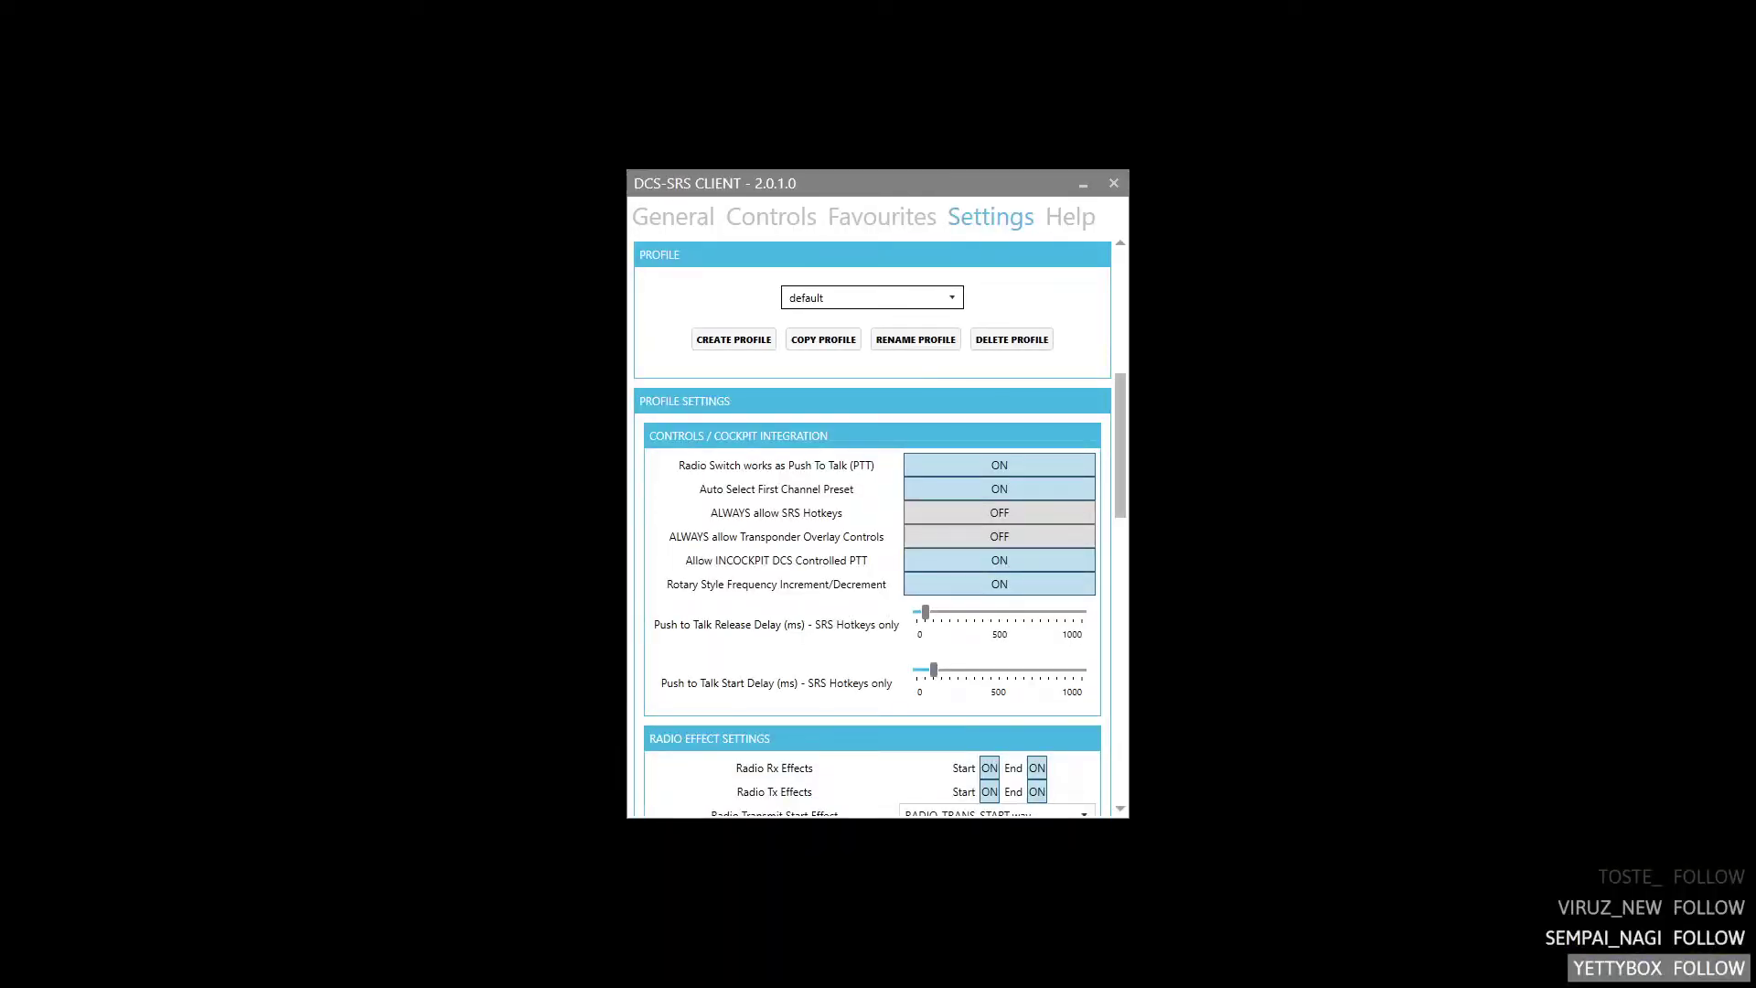
scroll(756, 561, up, 5)
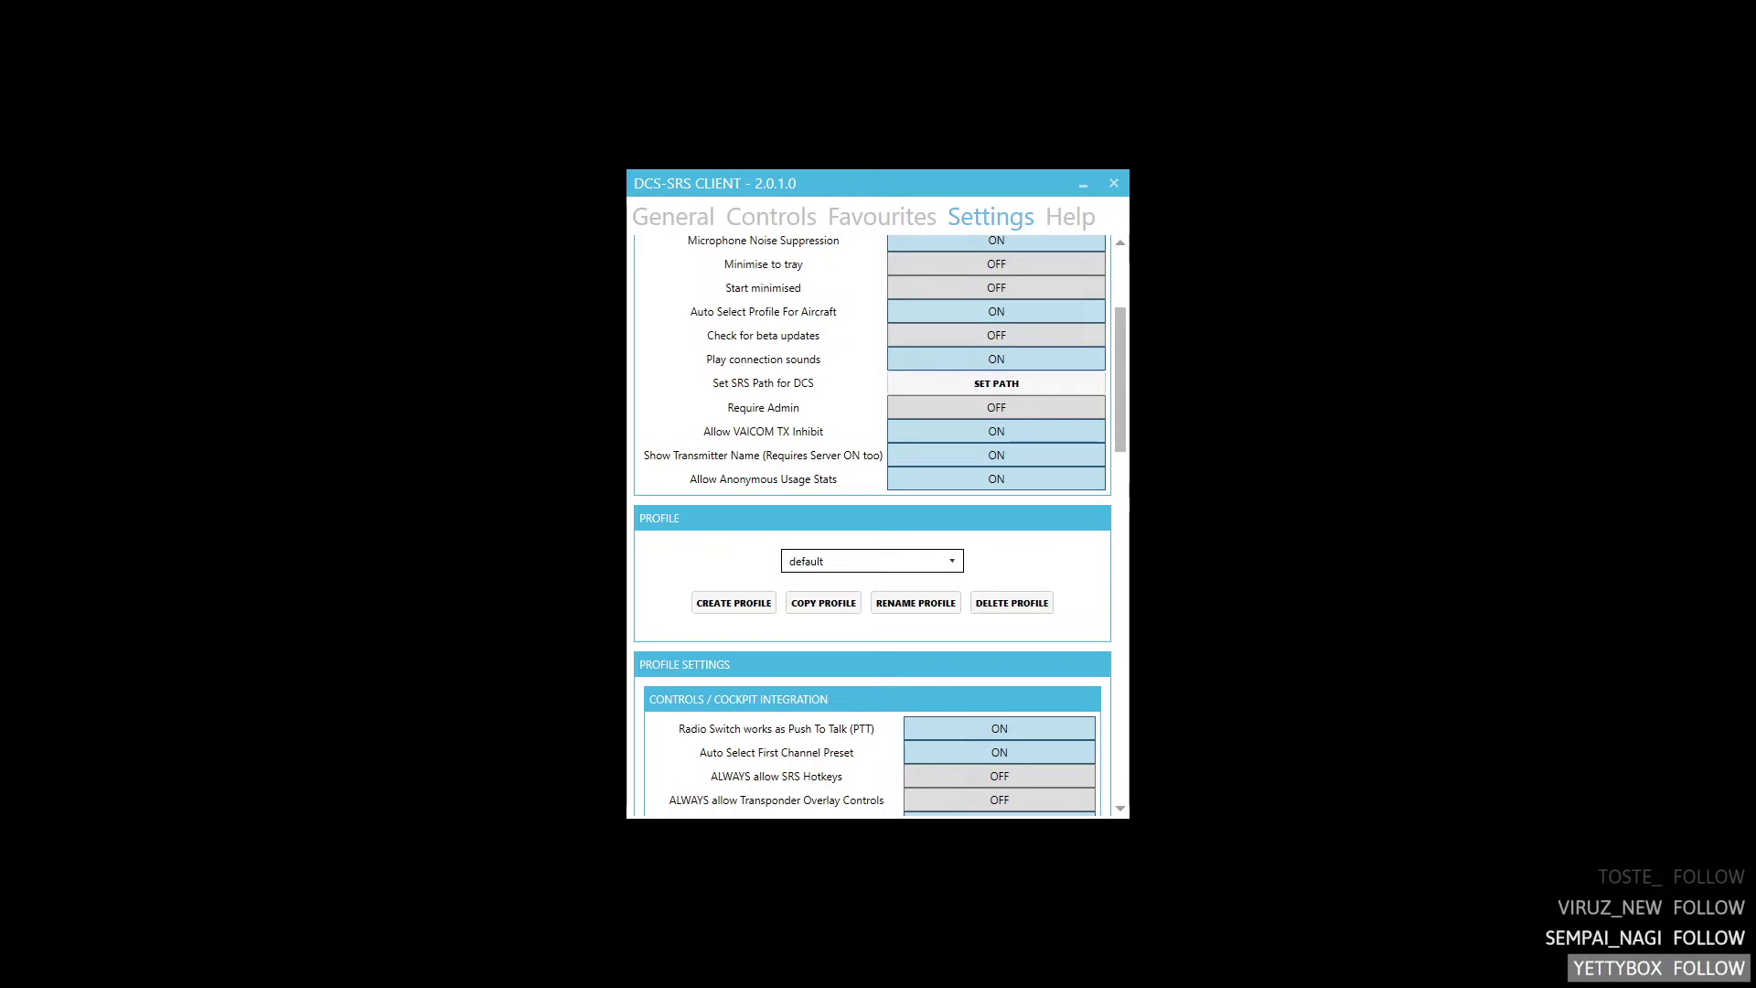
key(alt+Tab)
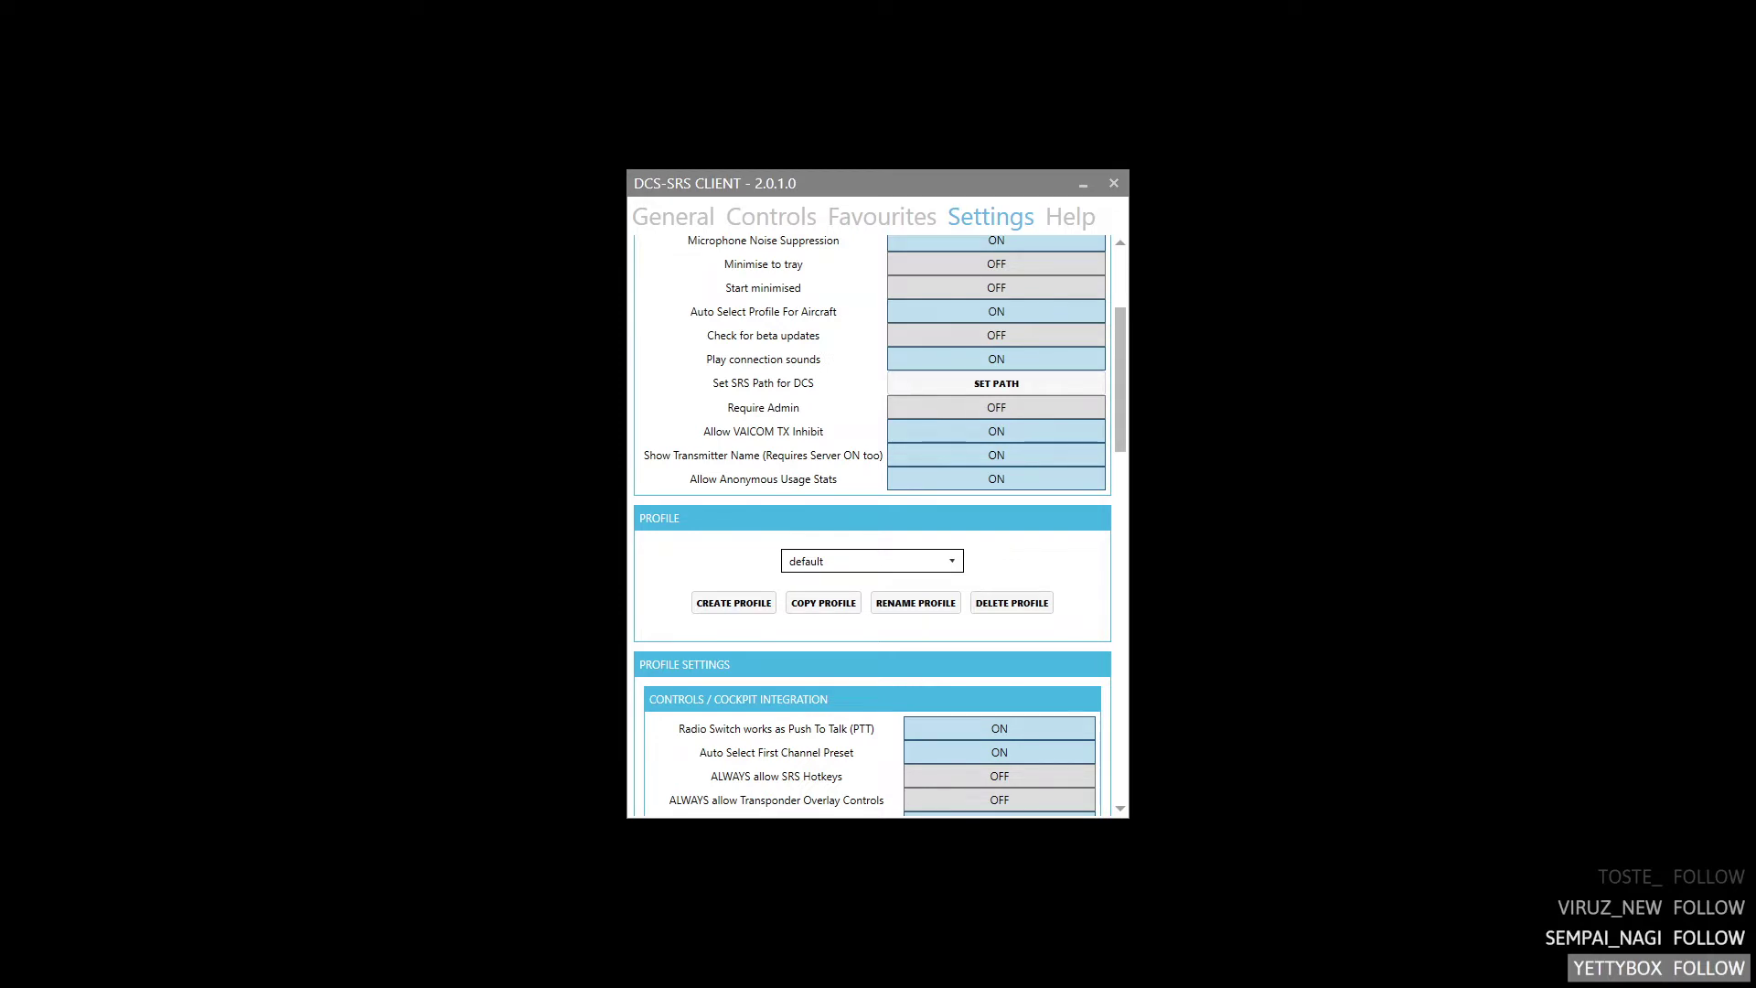
- Connect the SRS client to the server at 127.0.0.1 and check which aircraft profile is selected in the settings
click(673, 217)
click(826, 559)
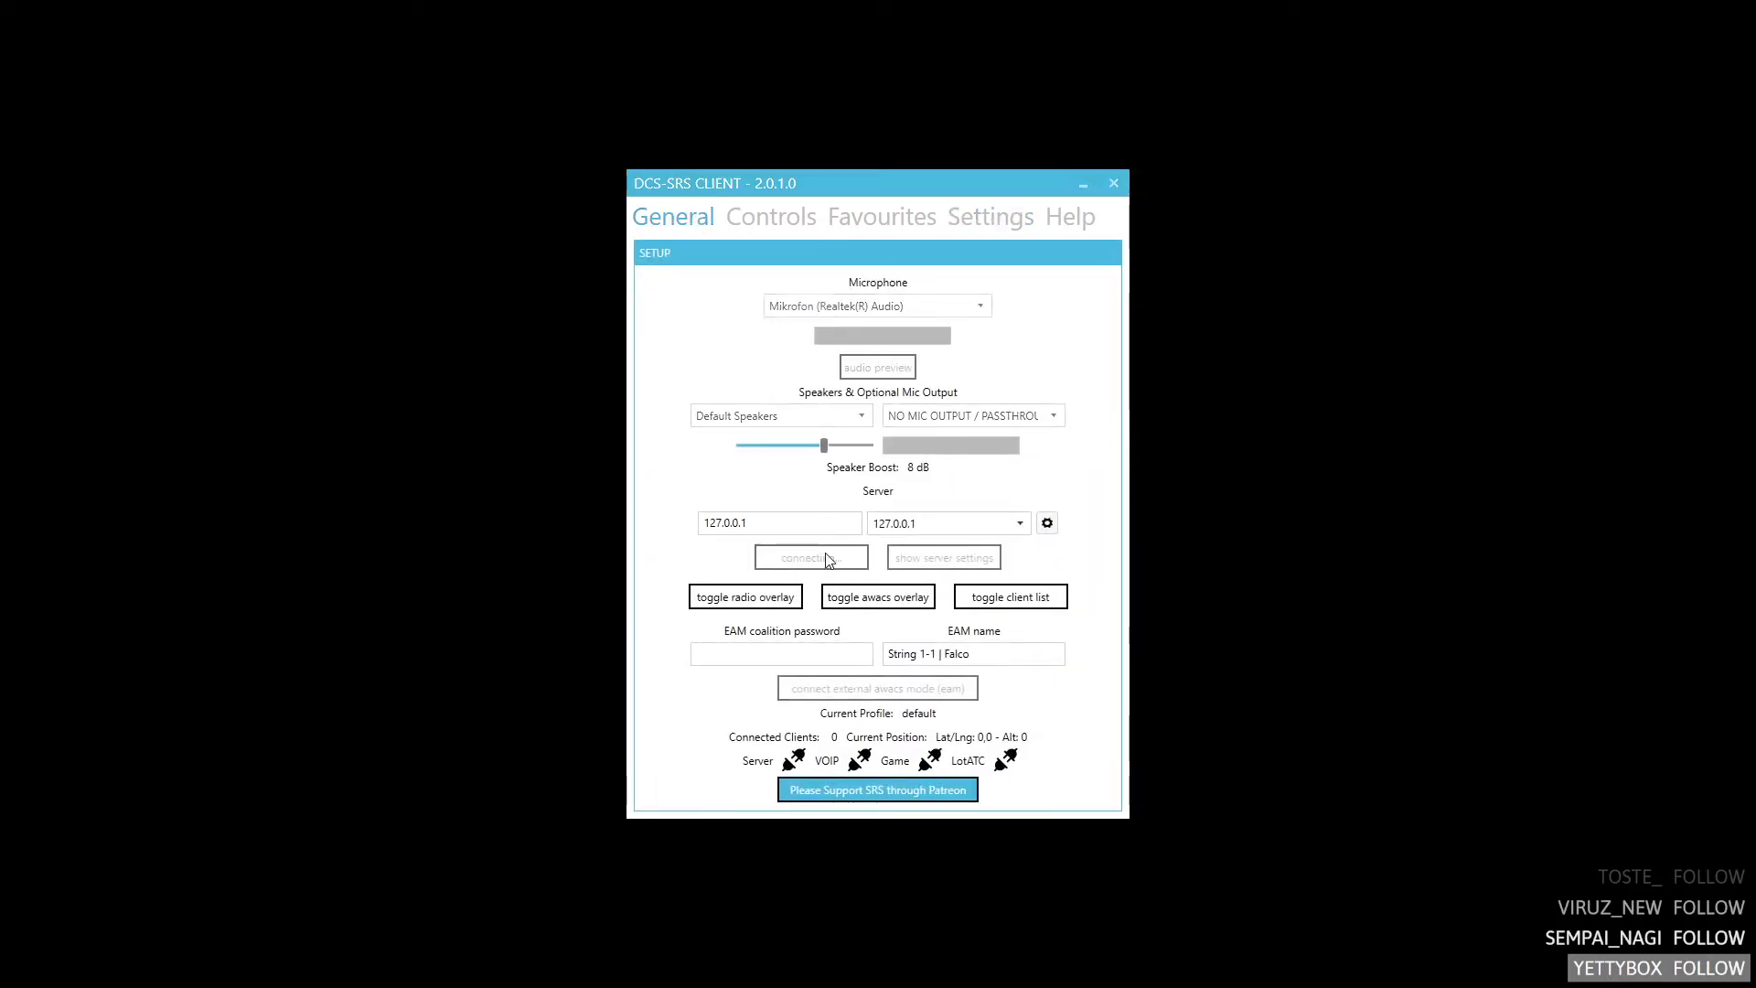
click(991, 217)
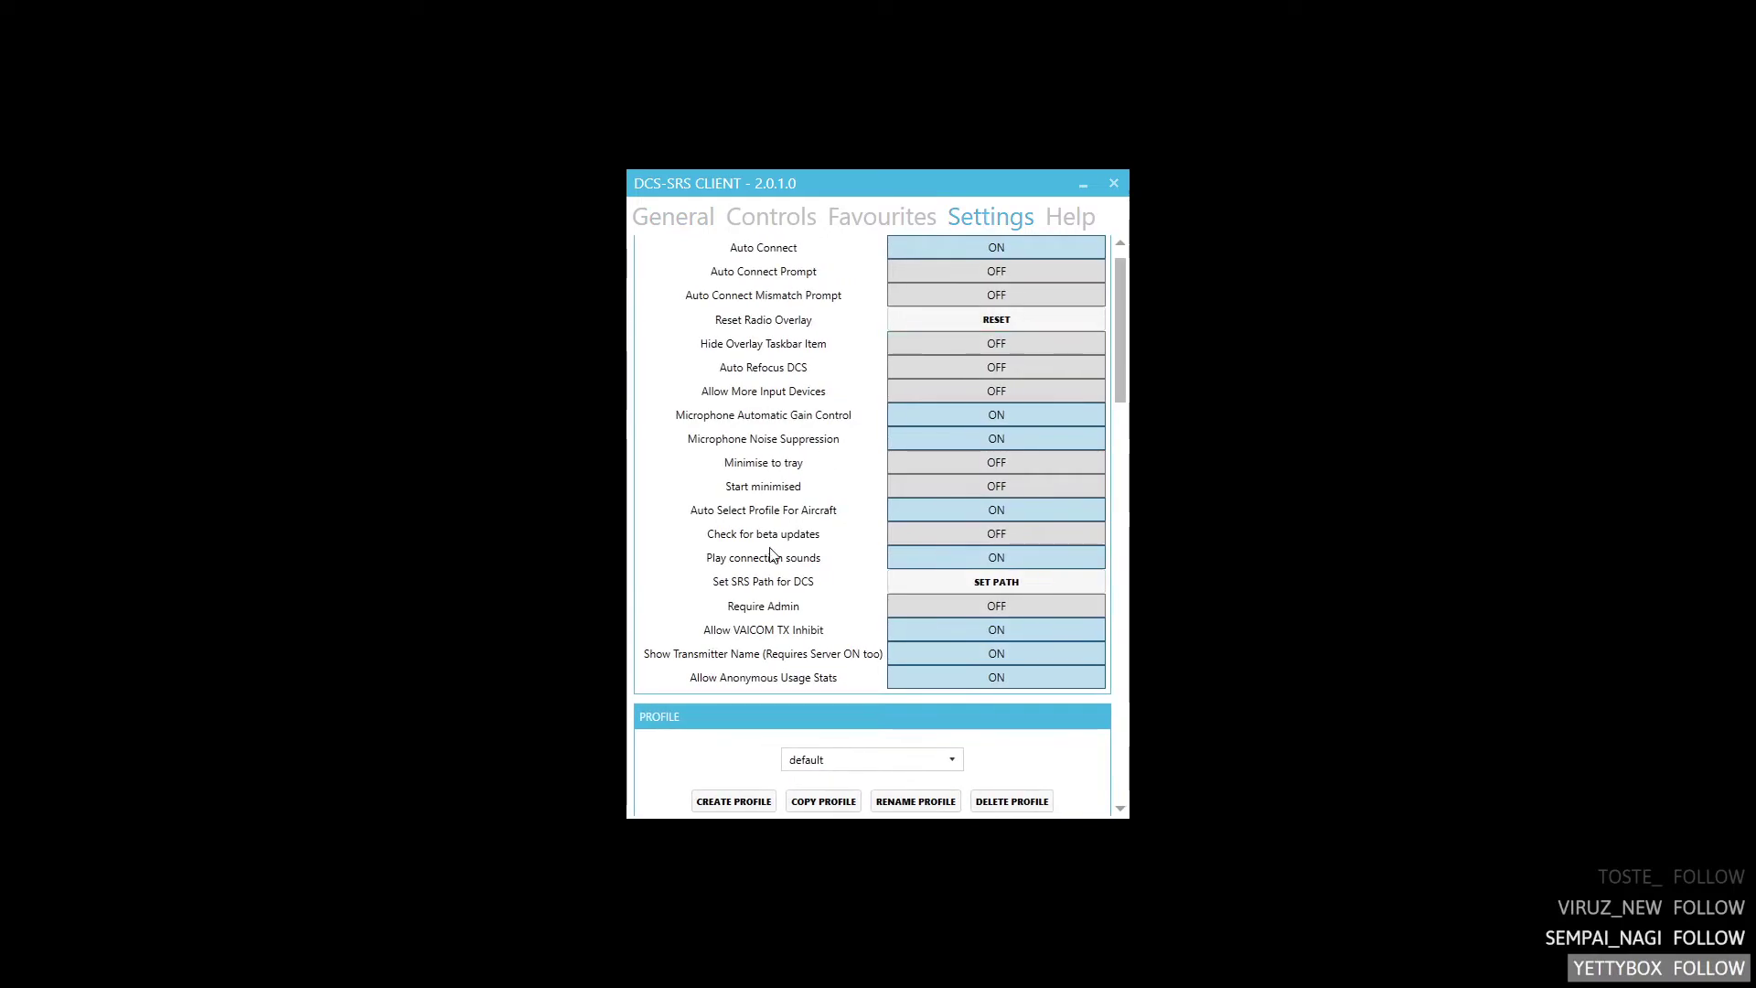
click(673, 217)
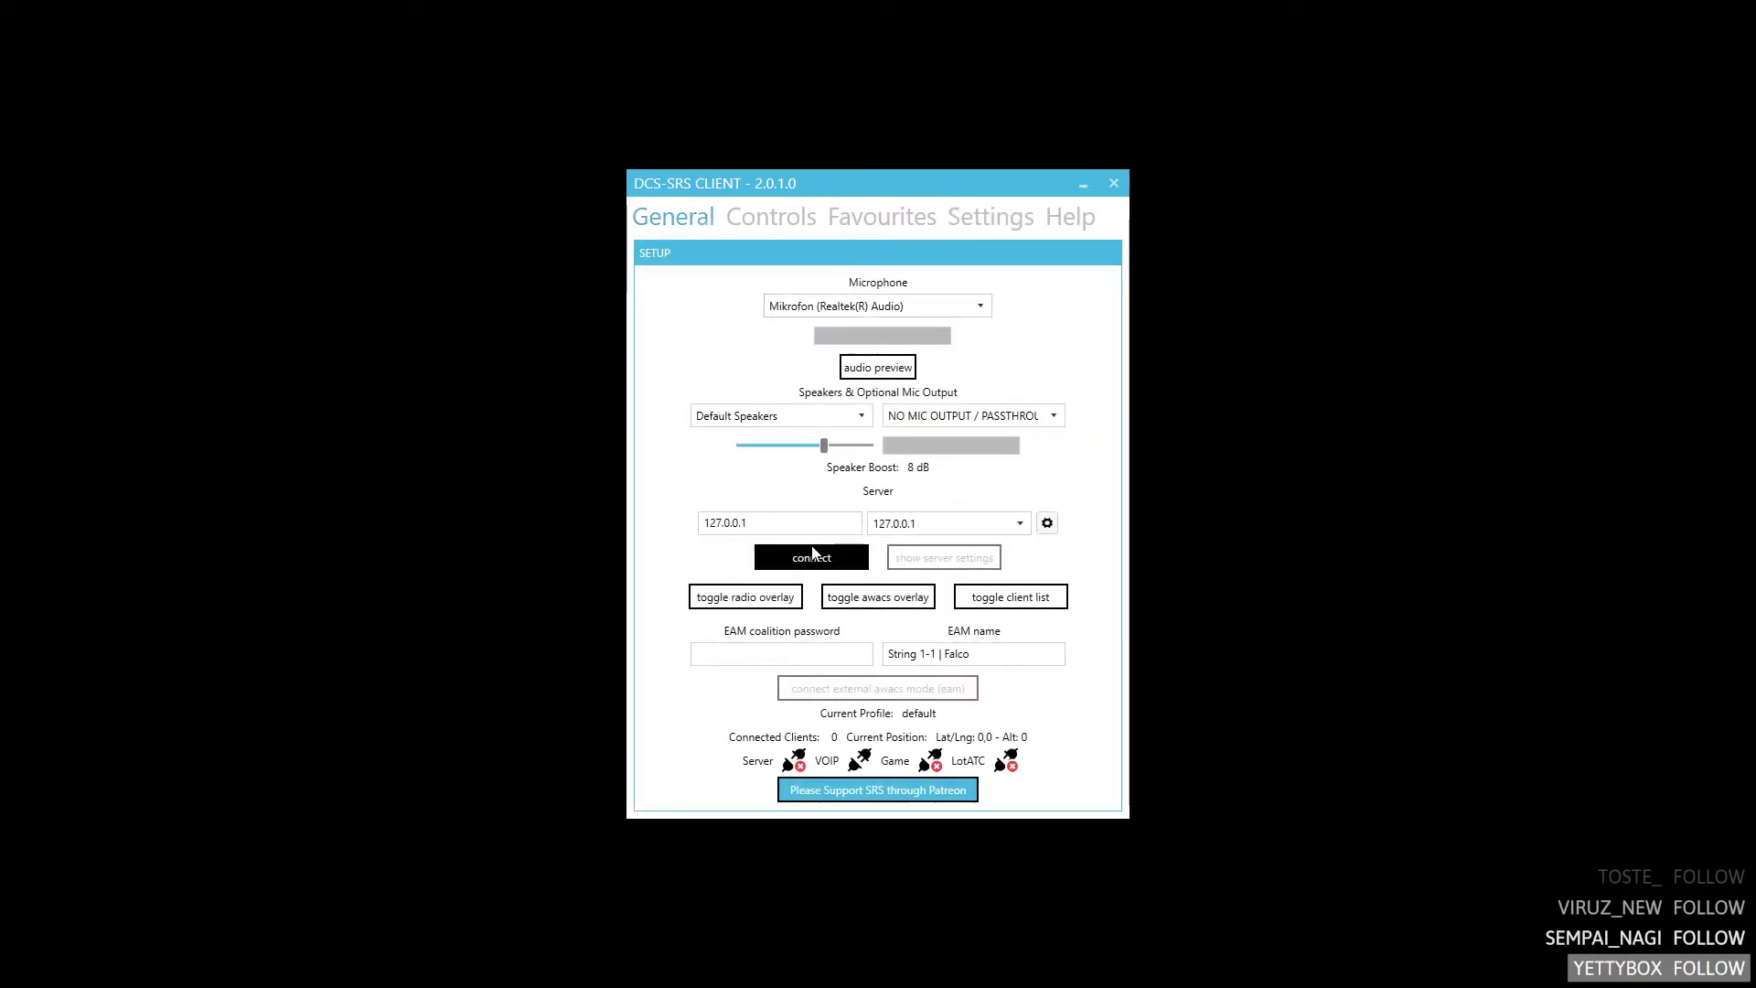
click(812, 554)
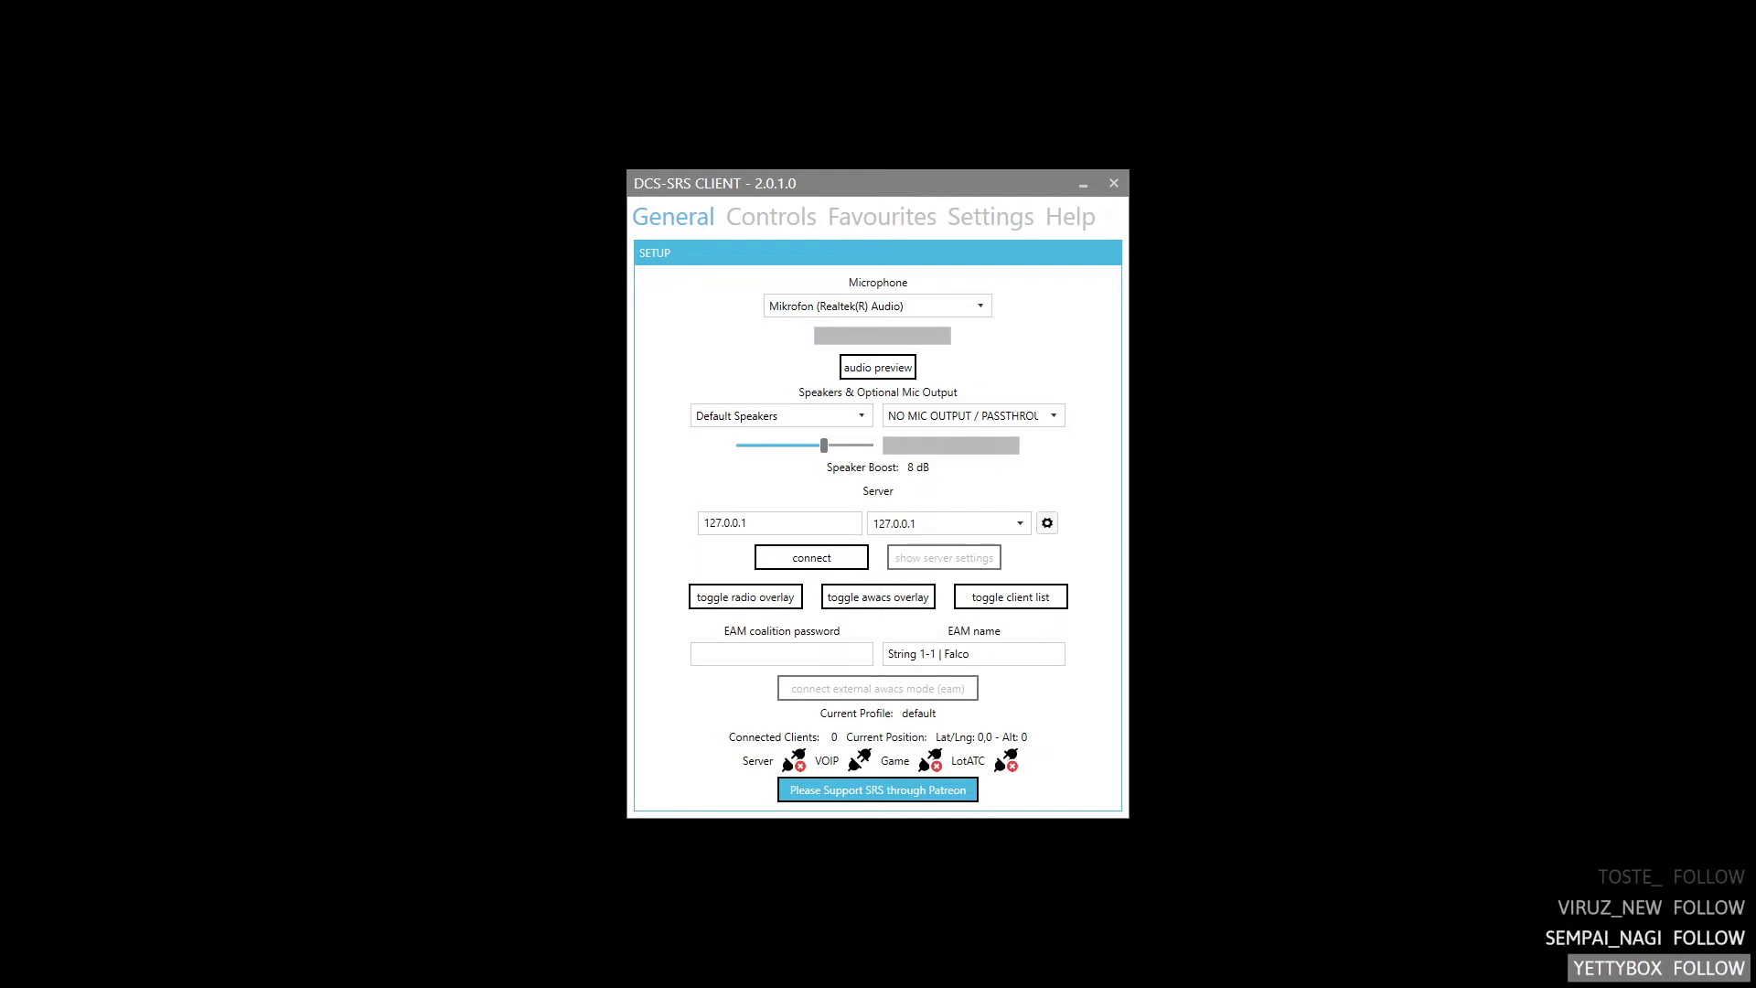
click(811, 557)
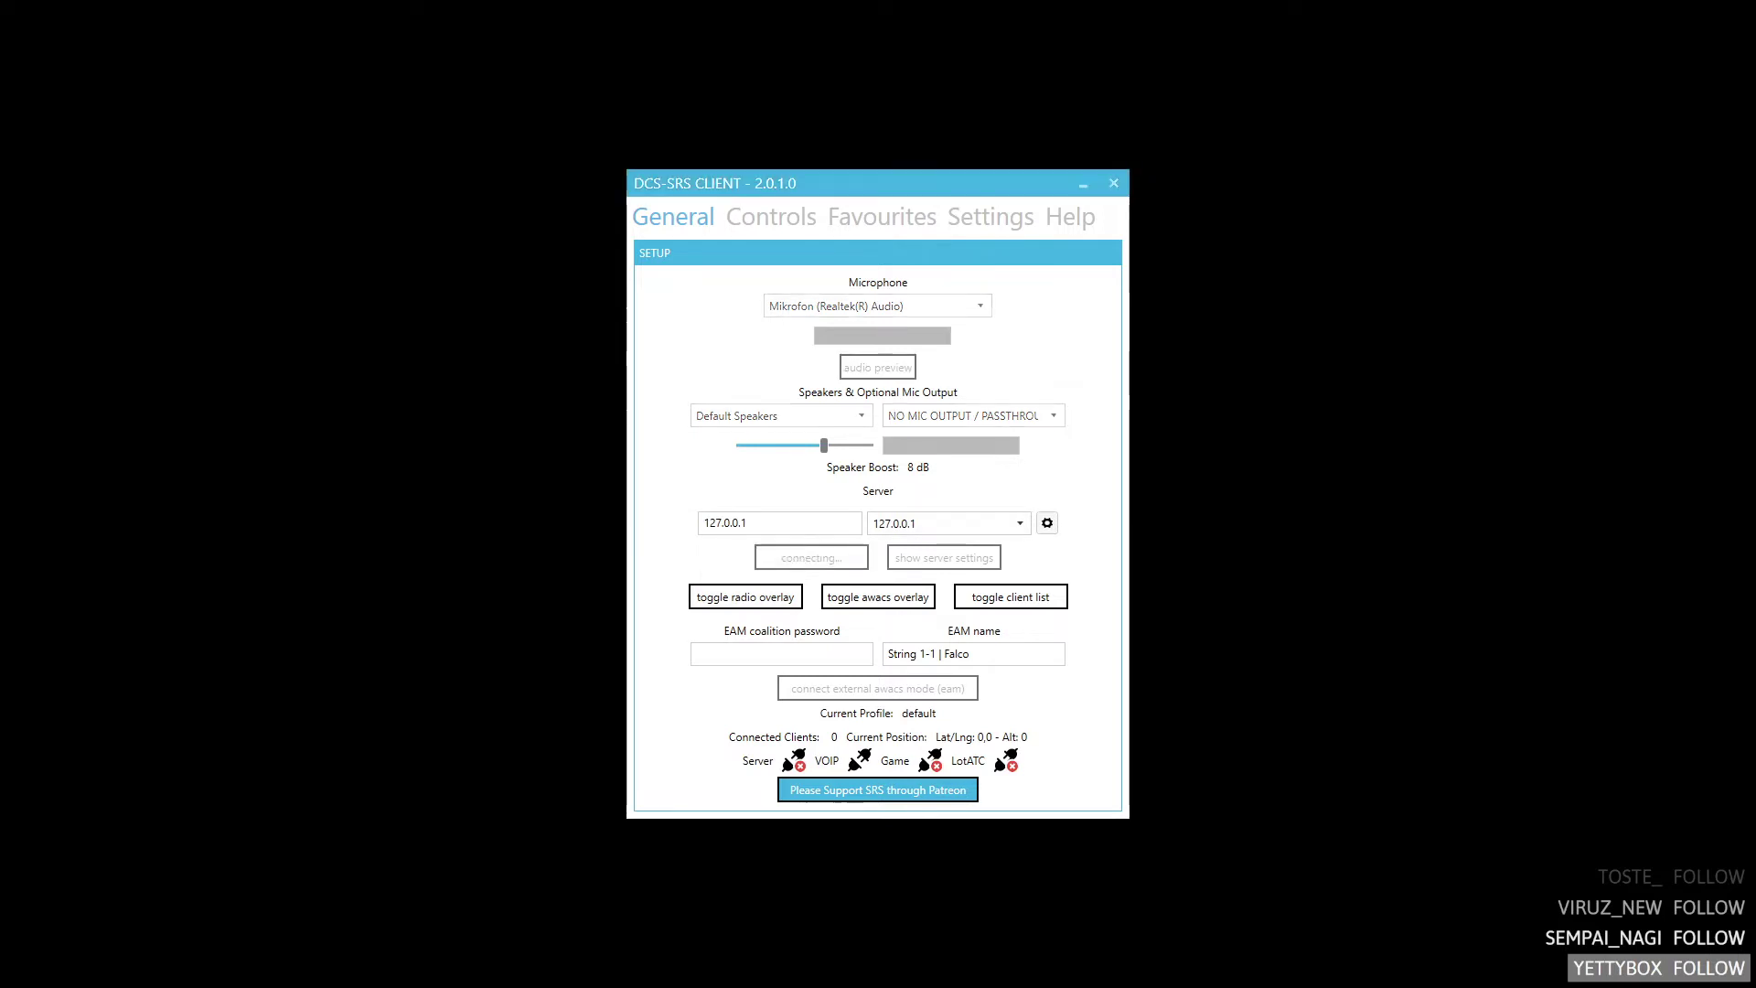
click(962, 219)
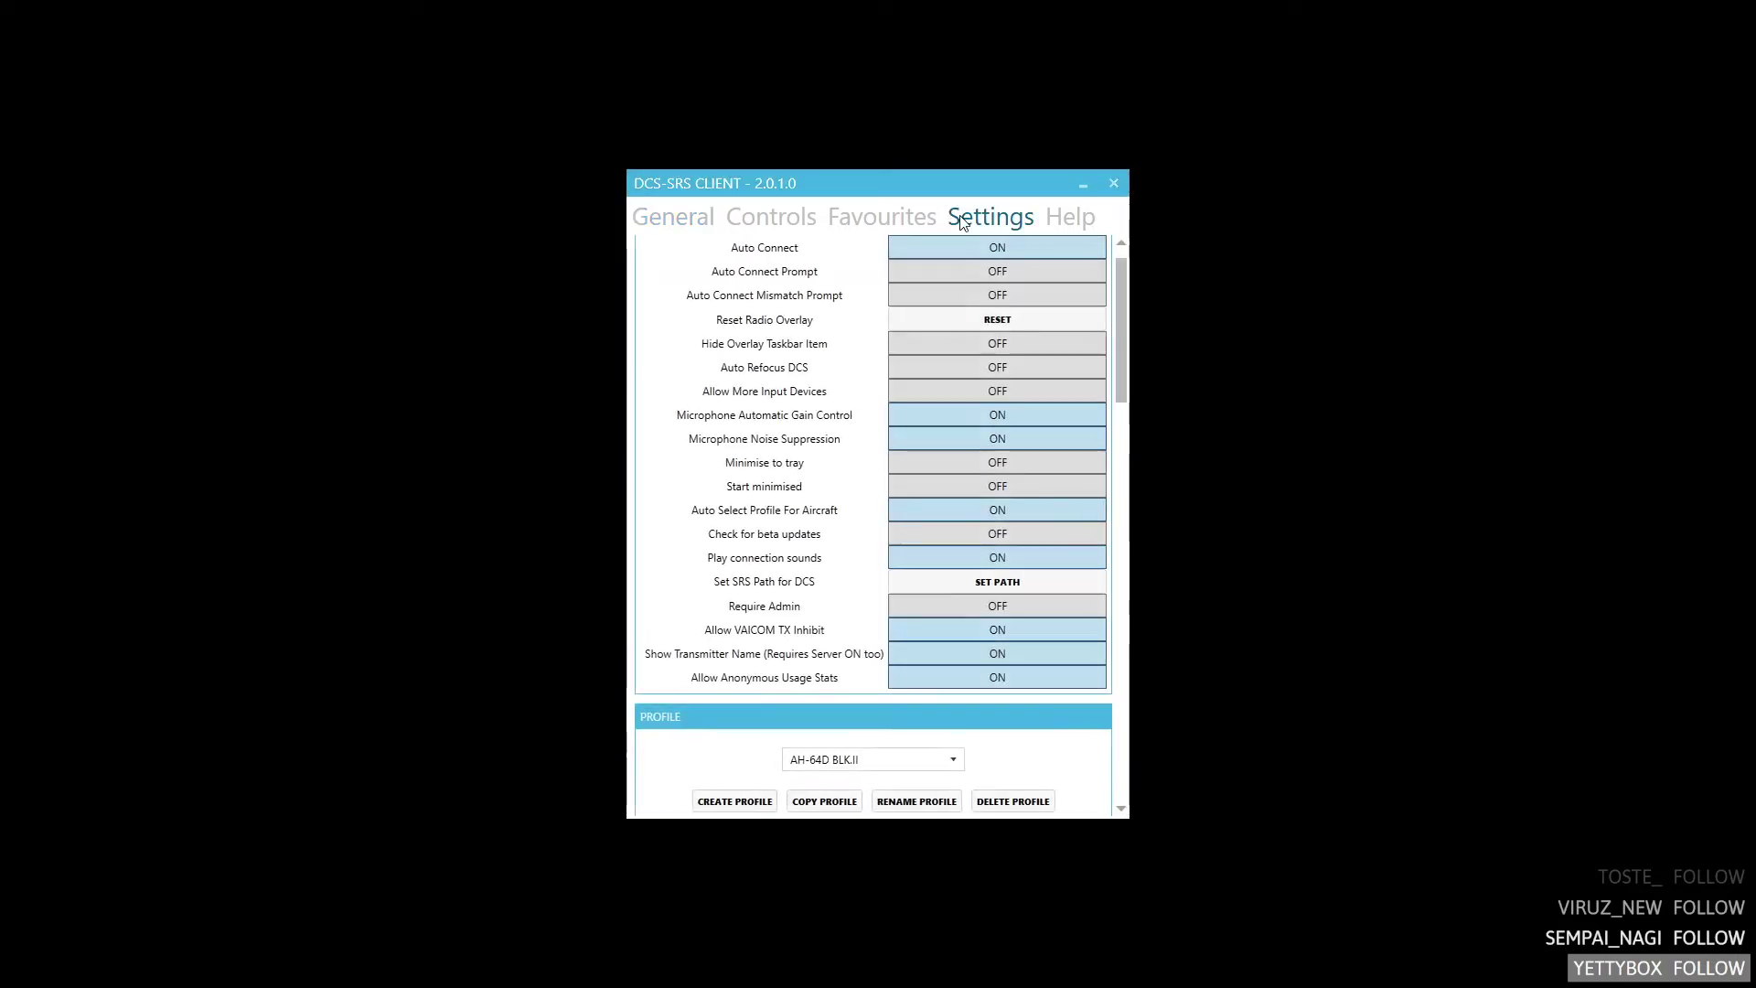
scroll(827, 419, down, 2)
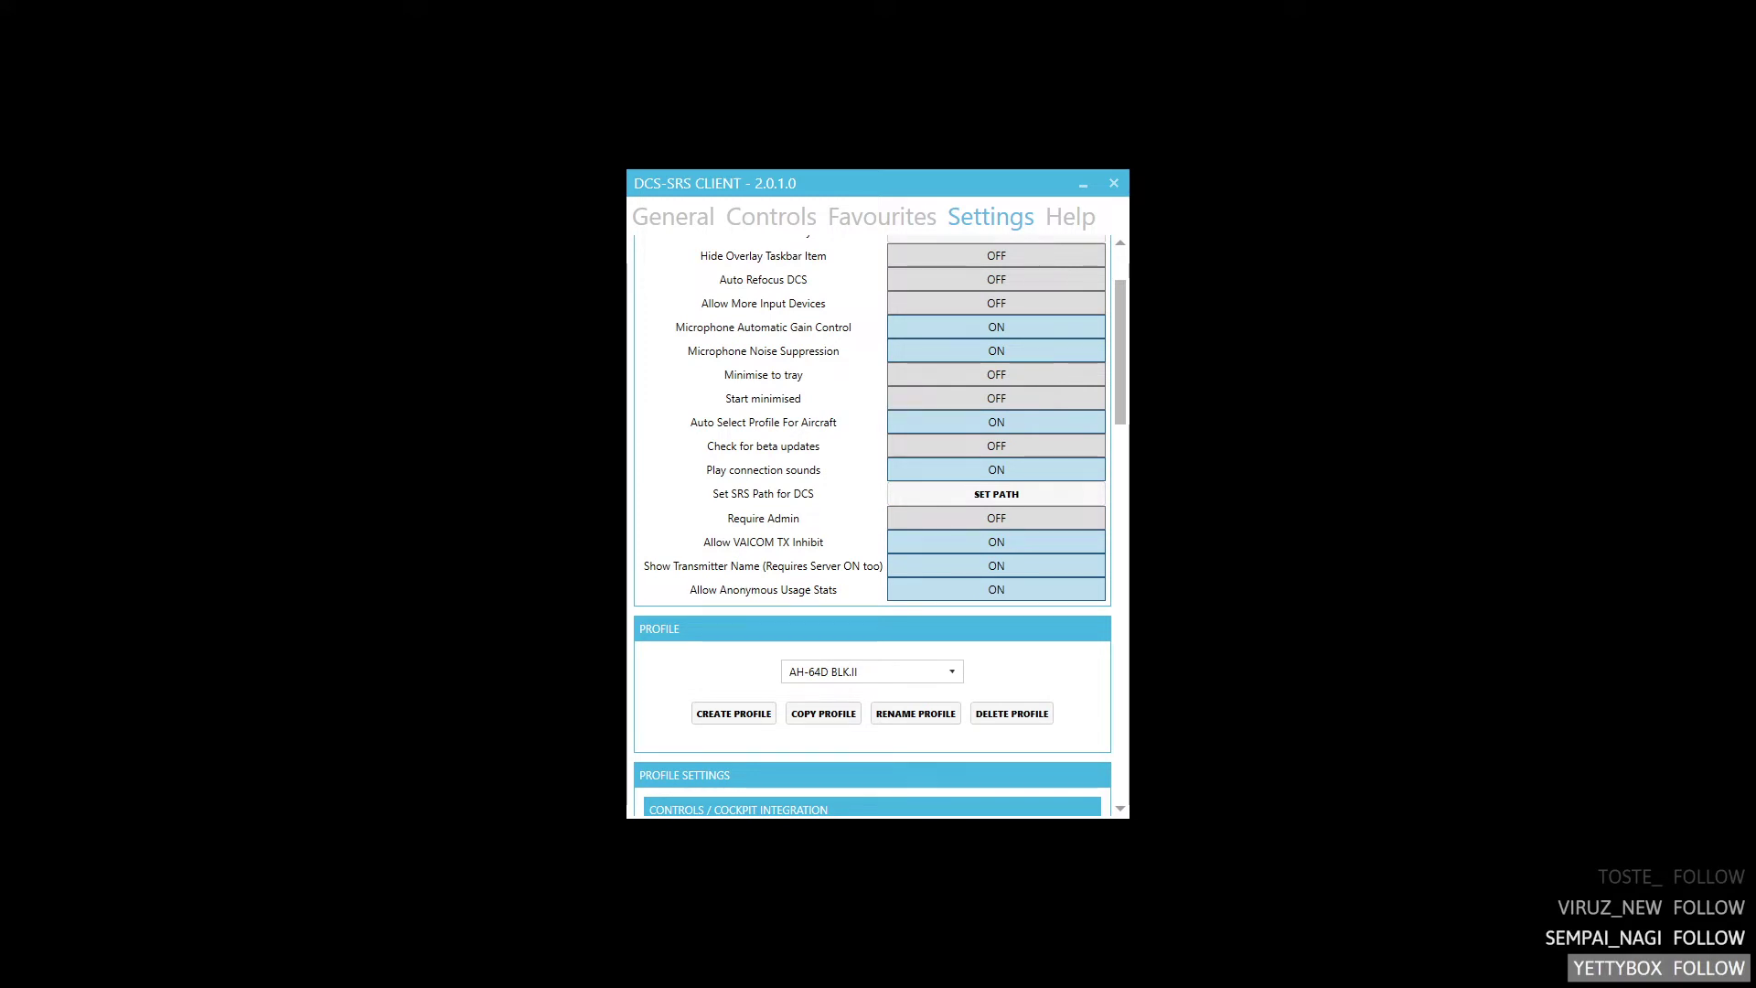
- Switch to DCS World and set the ICS switch on the cockpit communications panel to PTT
key(alt+Tab)
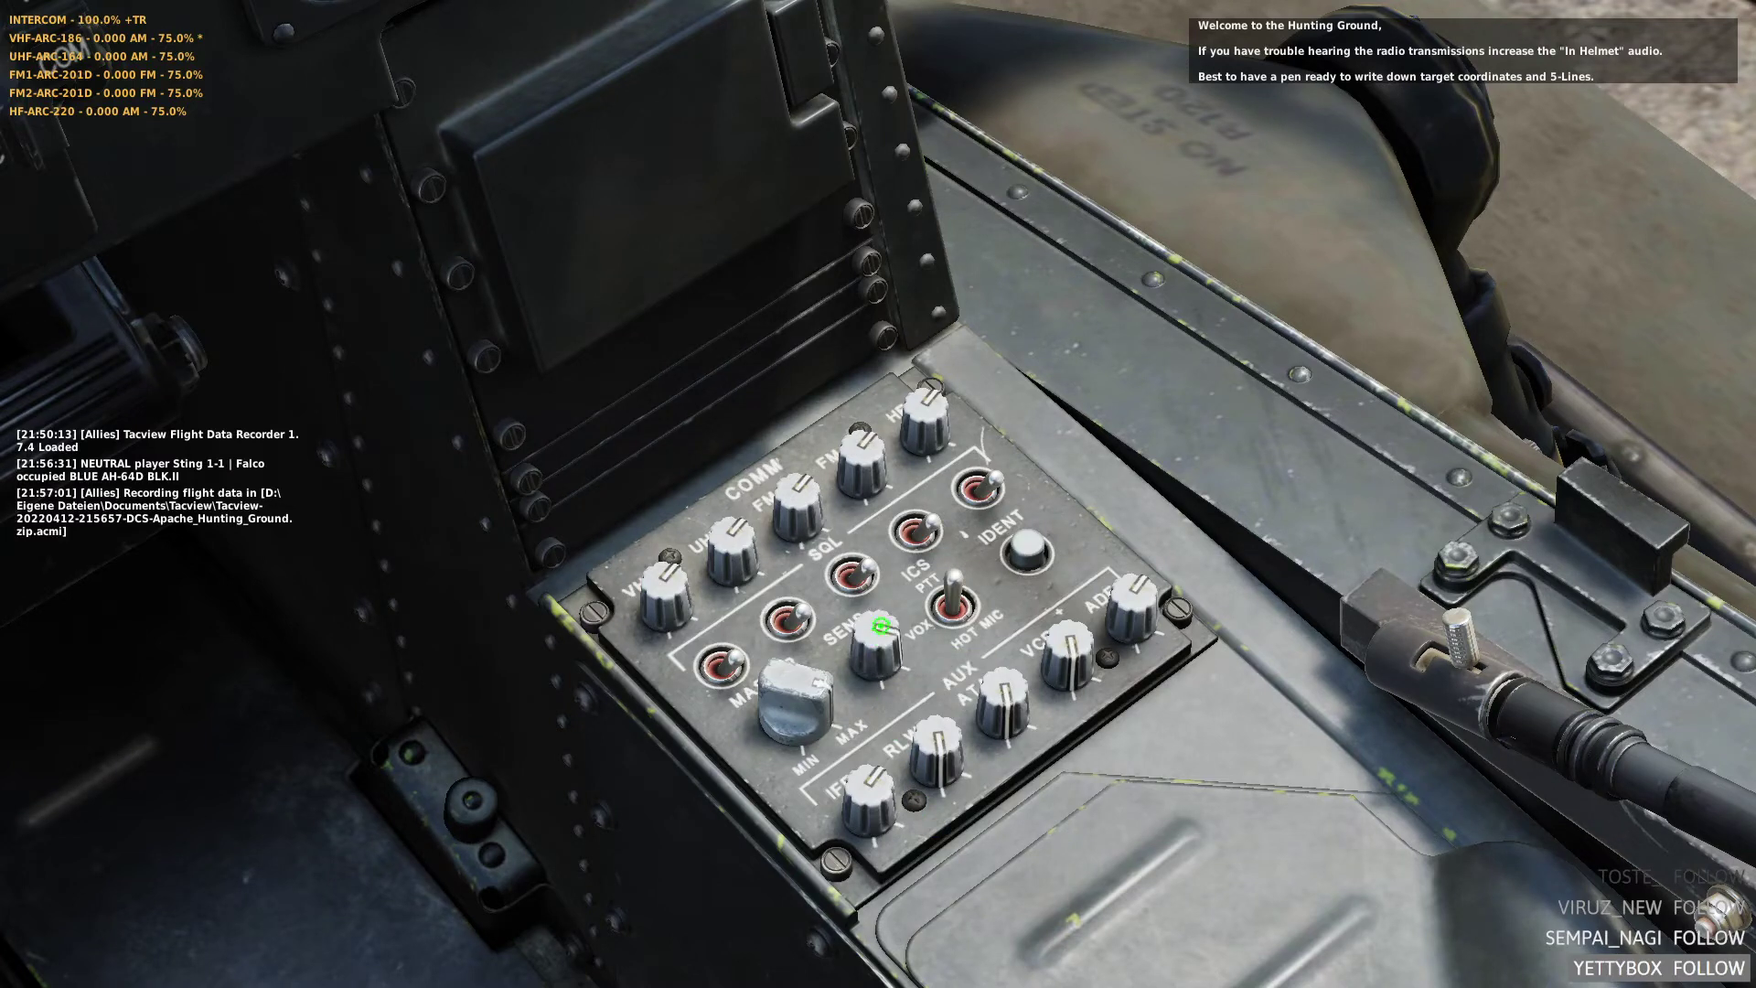
drag(901, 729, 878, 596)
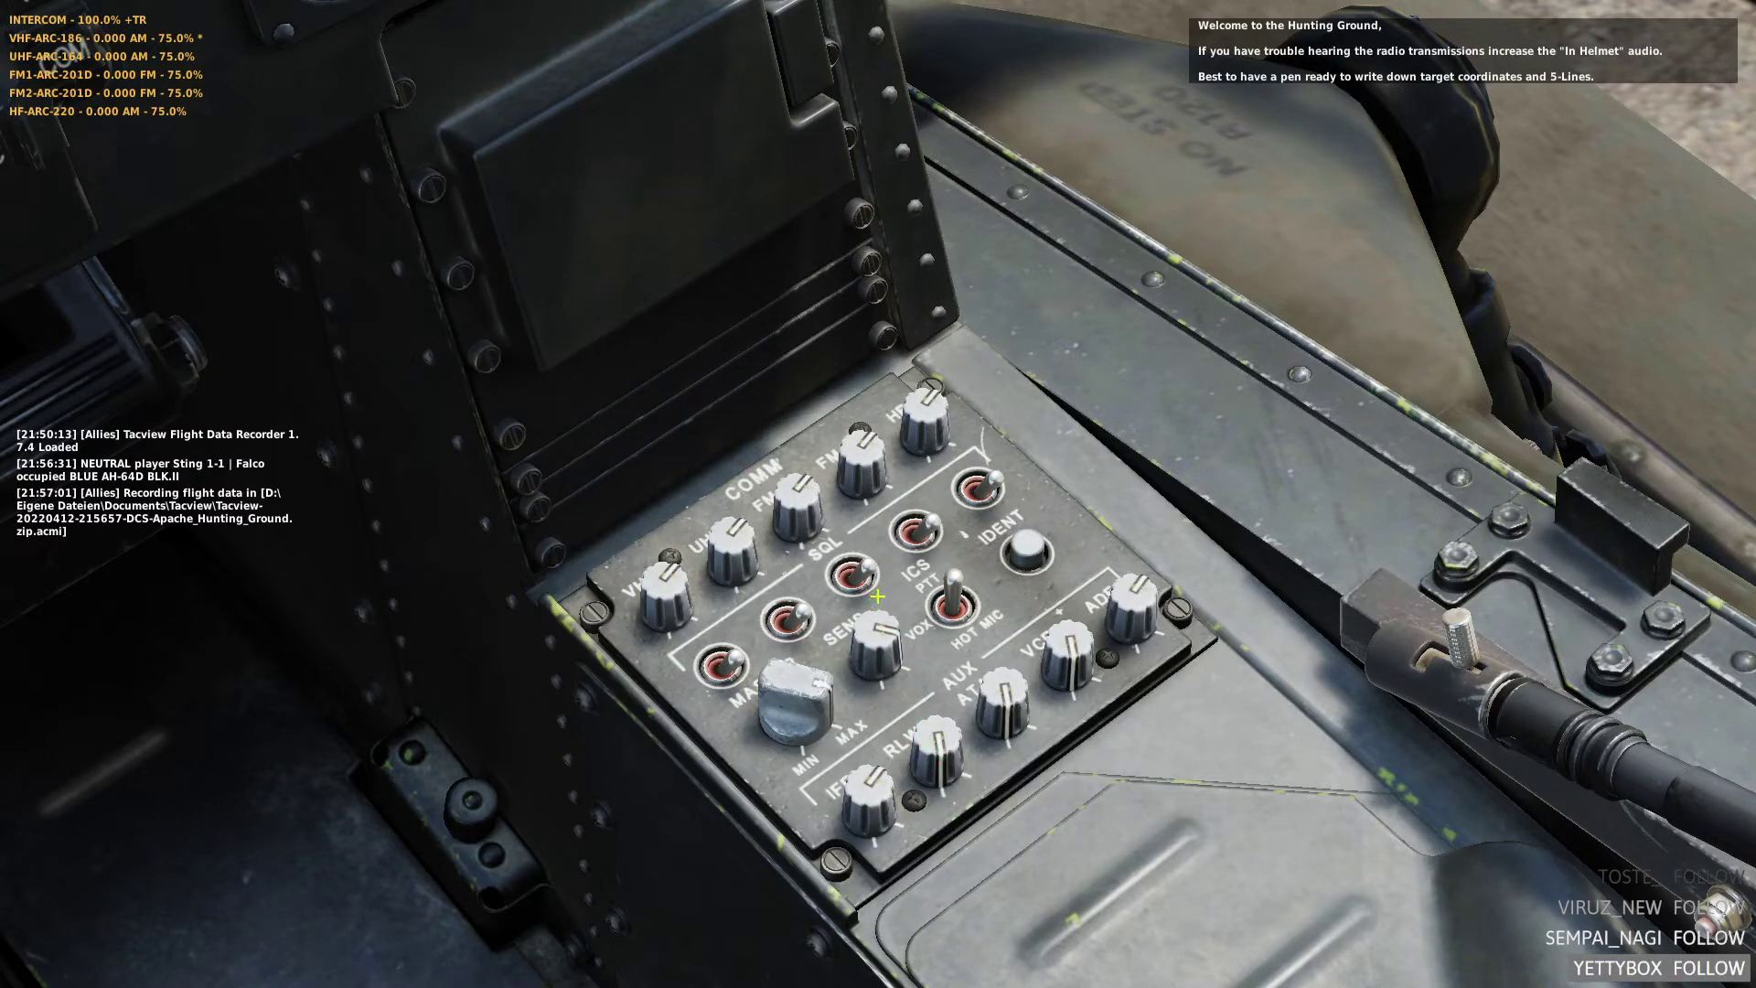
click(956, 601)
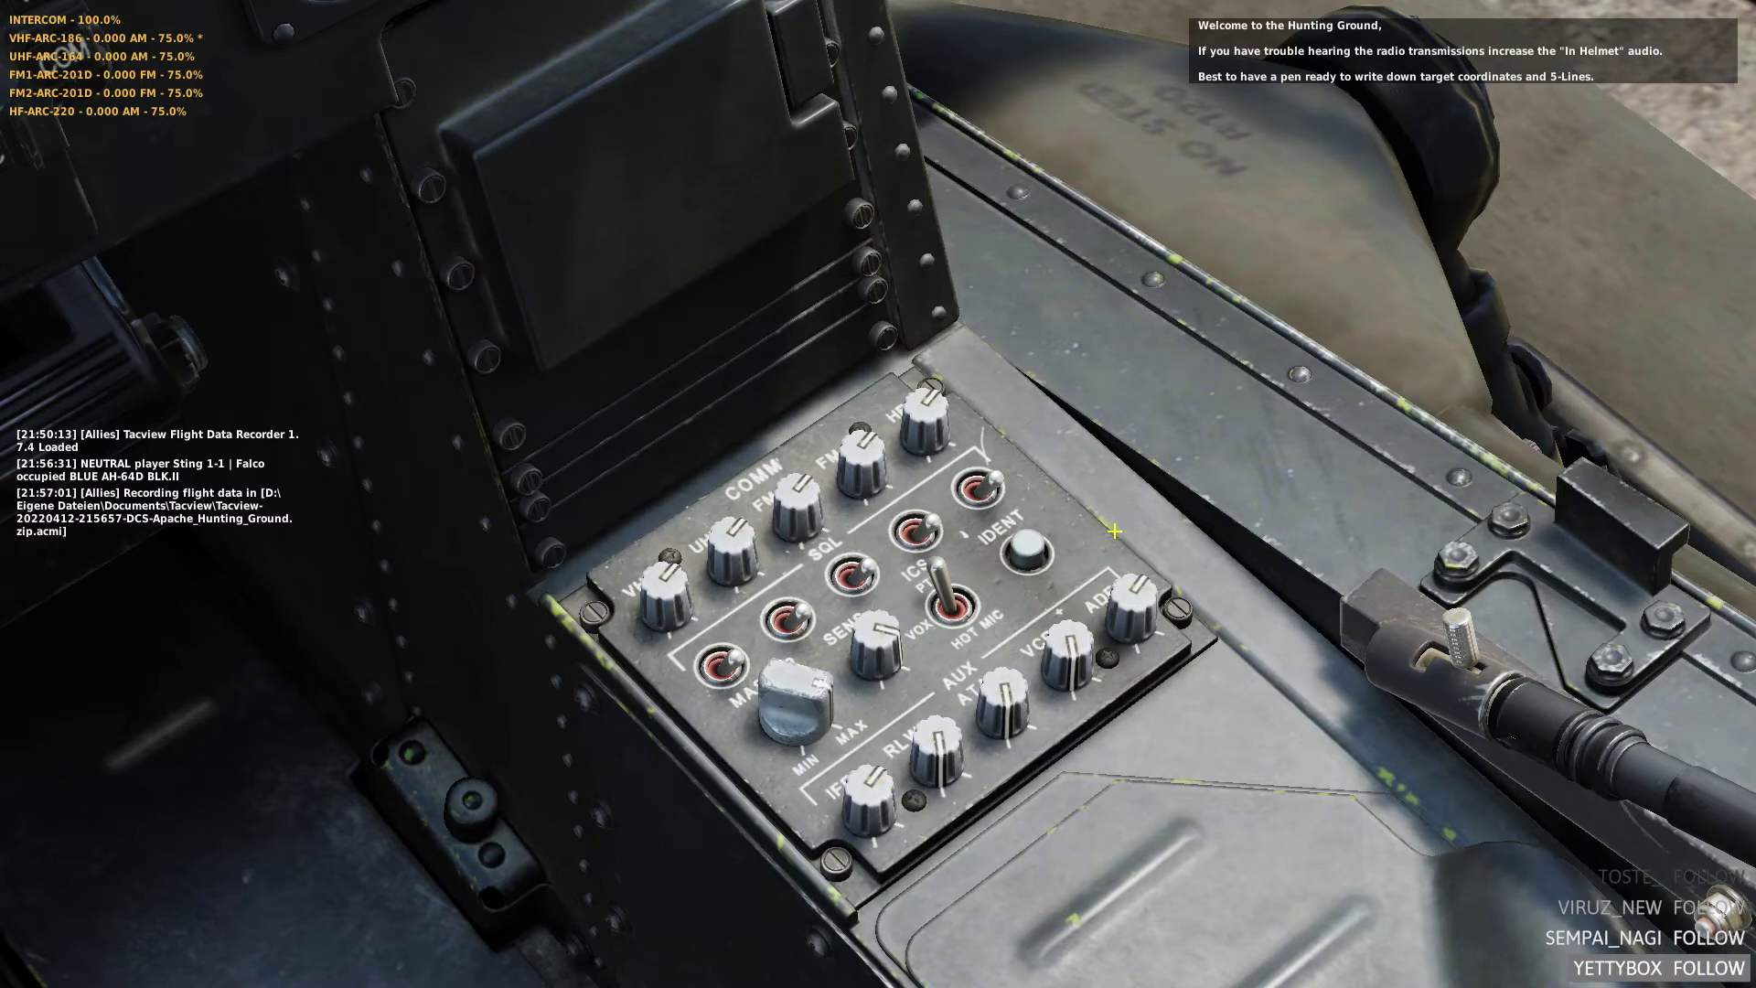
- Switch on the squelch for the VHF, UHF, FM1, FM2 and HF radios on the communications panel
click(725, 663)
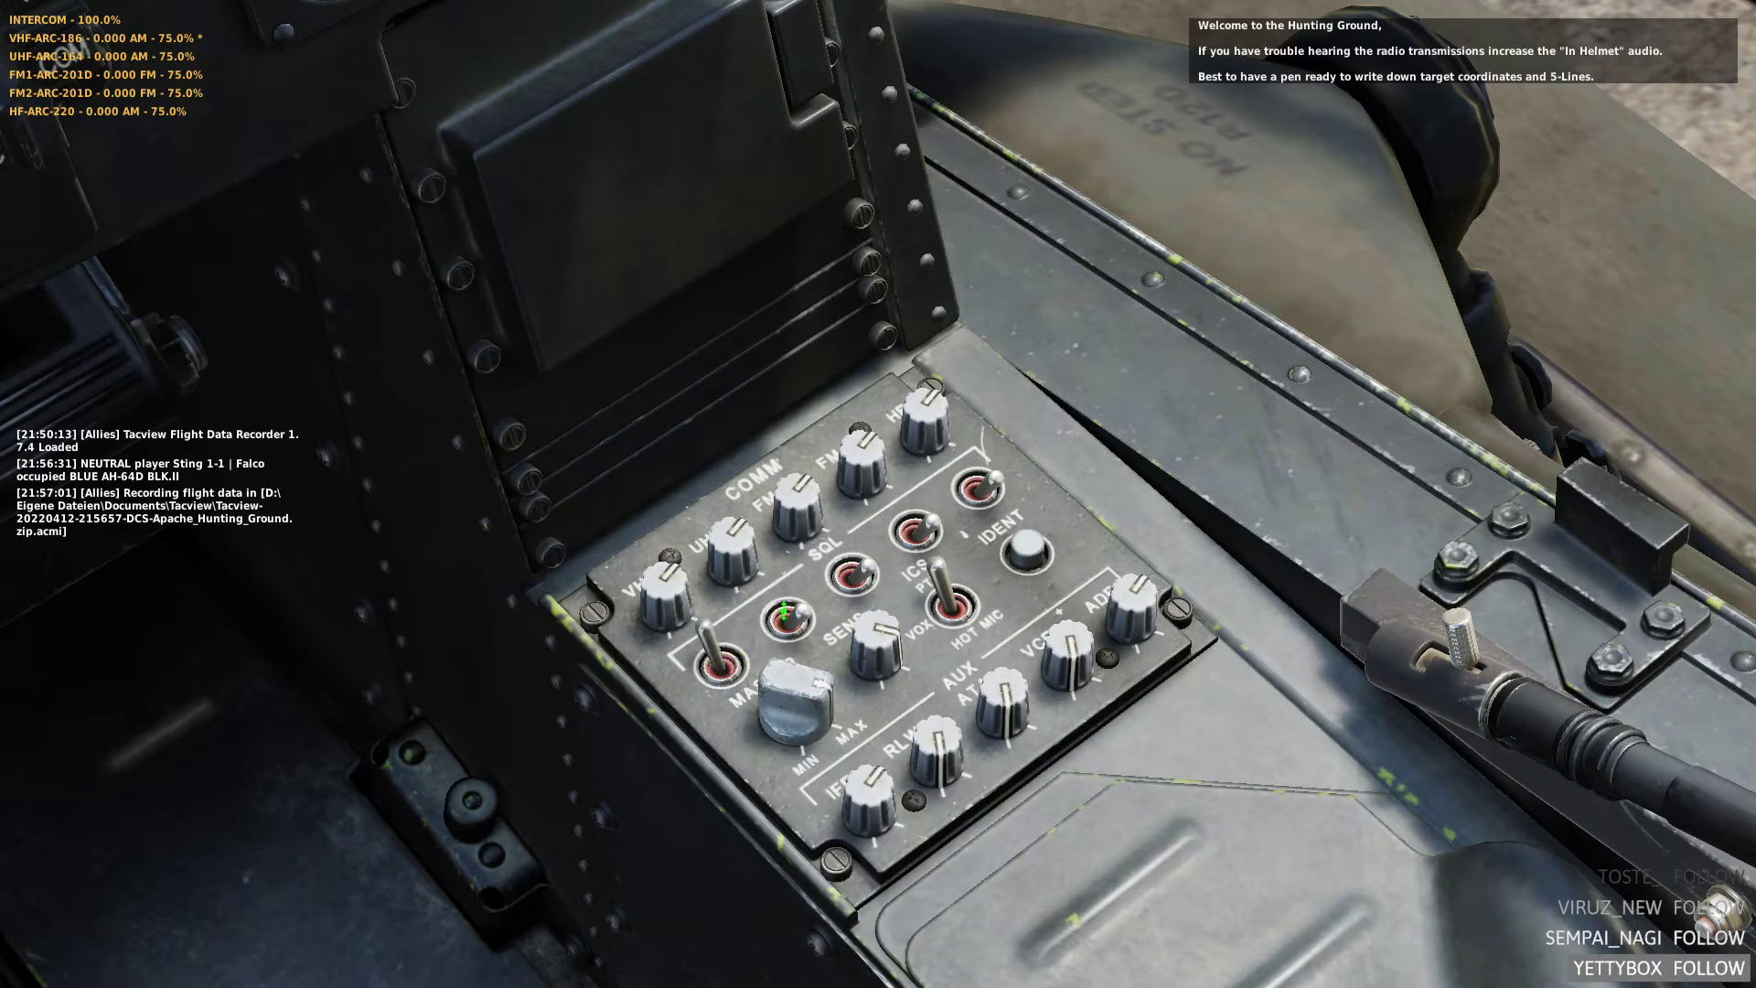
click(788, 617)
click(853, 573)
click(925, 526)
click(993, 477)
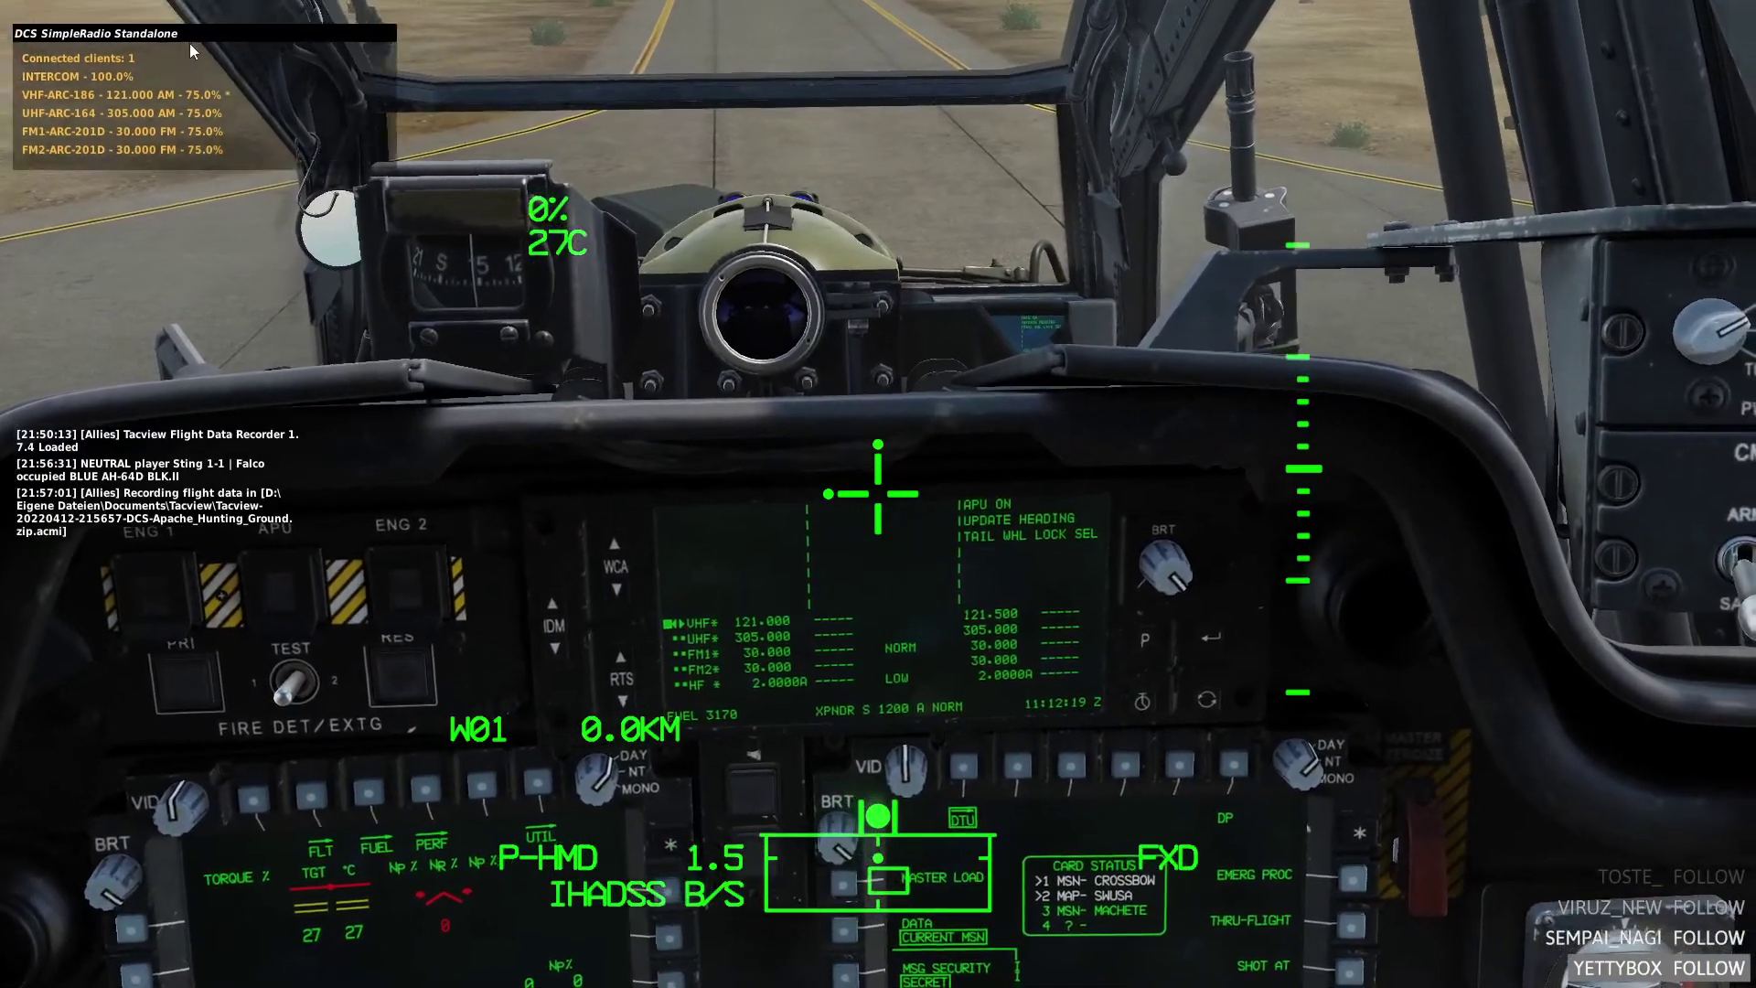
mouse_move(166, 9)
mouse_down()
mouse_move(192, 51)
mouse_move(167, 13)
mouse_up()
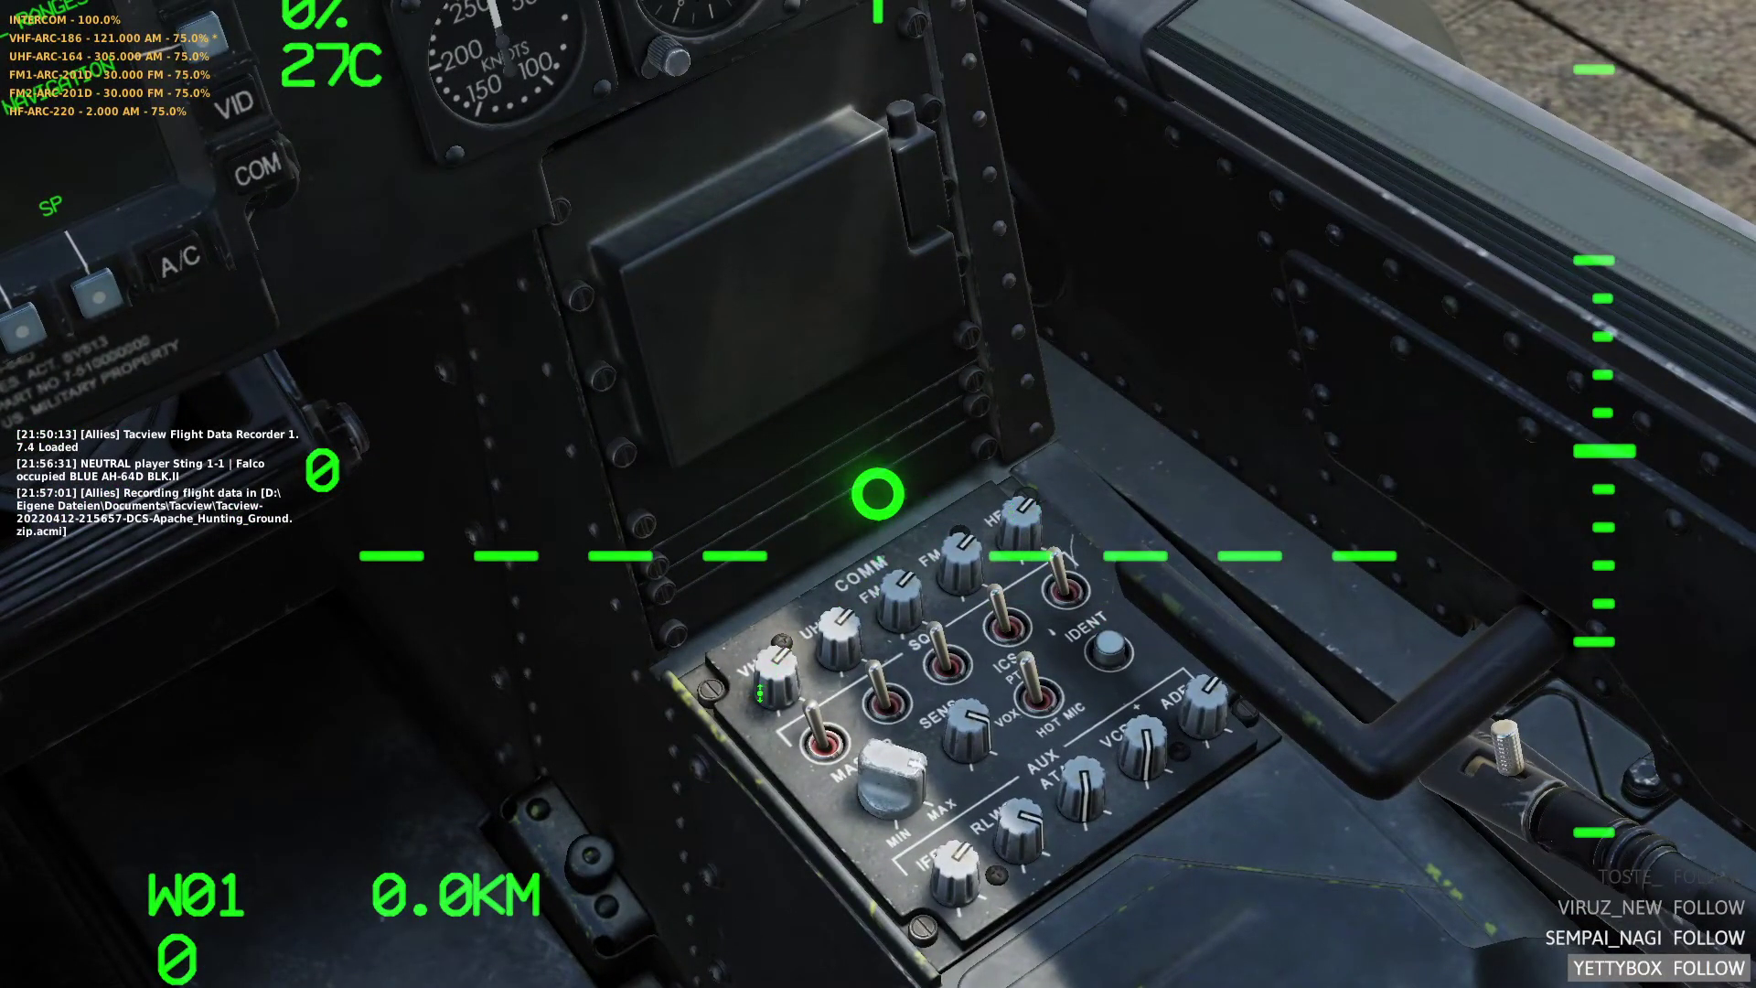
- Lower the VHF volume to 45%, the UHF volume to 55.5% and the master volume to 51% on the communications panel
scroll(759, 693, down, 6)
scroll(827, 653, down, 4)
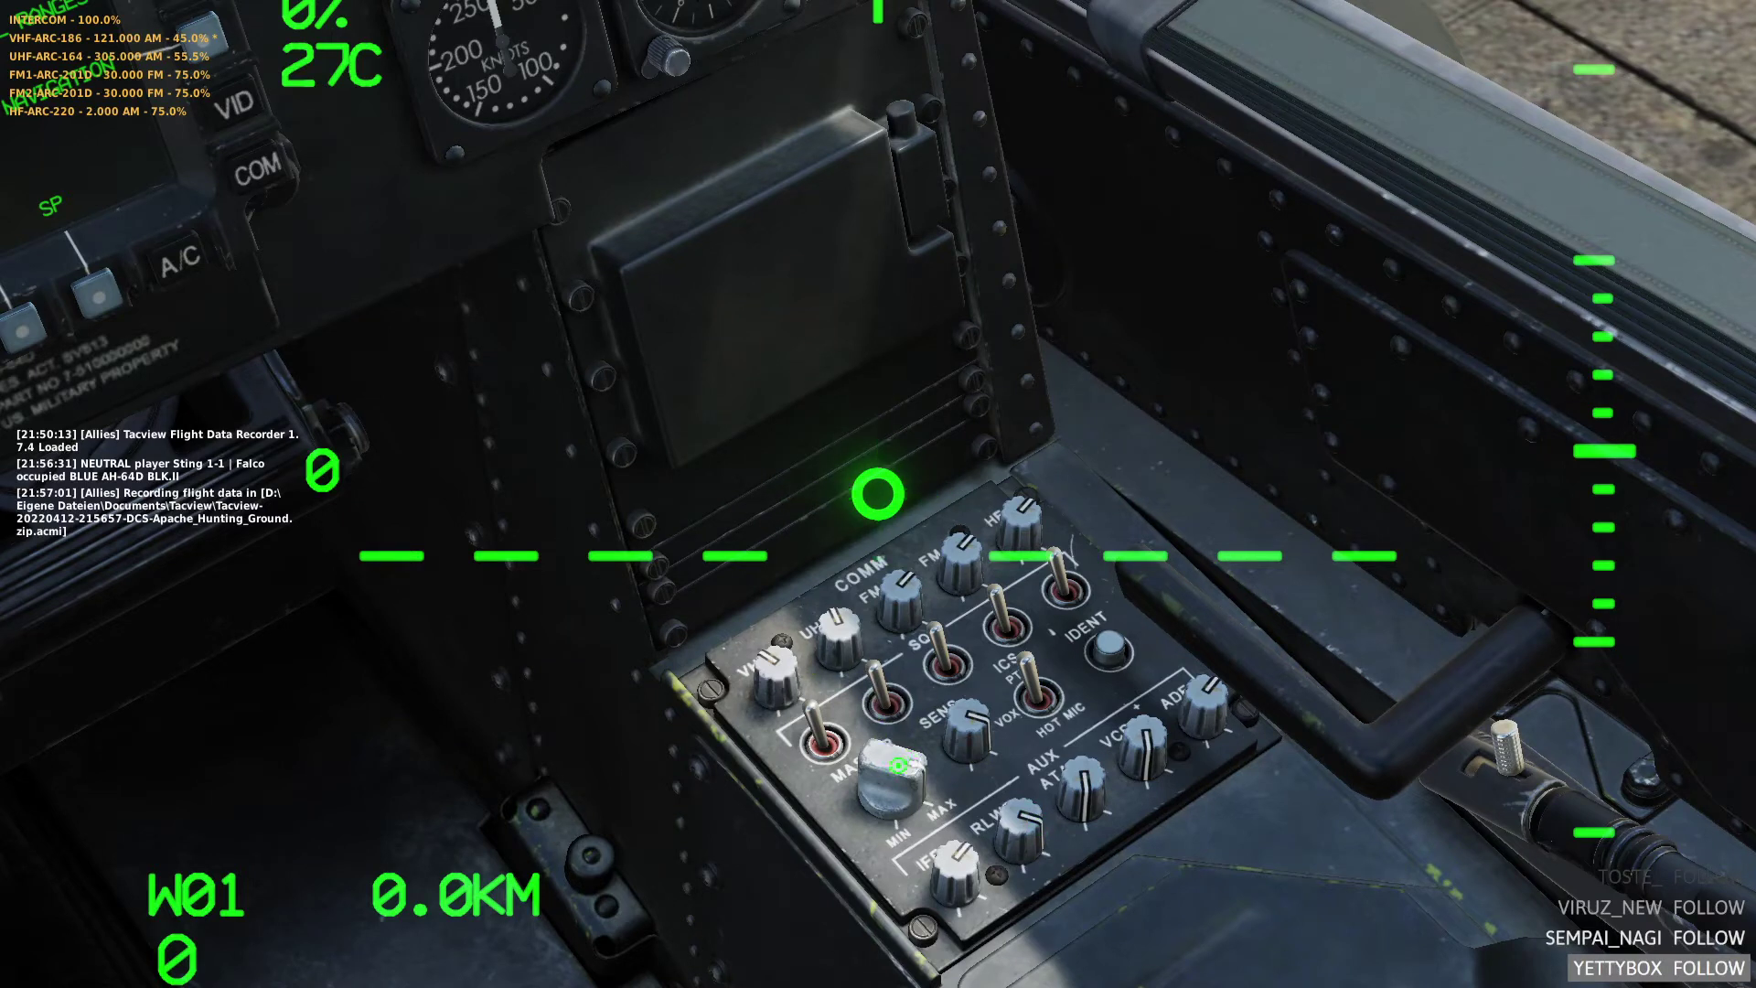
scroll(899, 765, down, 10)
scroll(901, 796, down, 6)
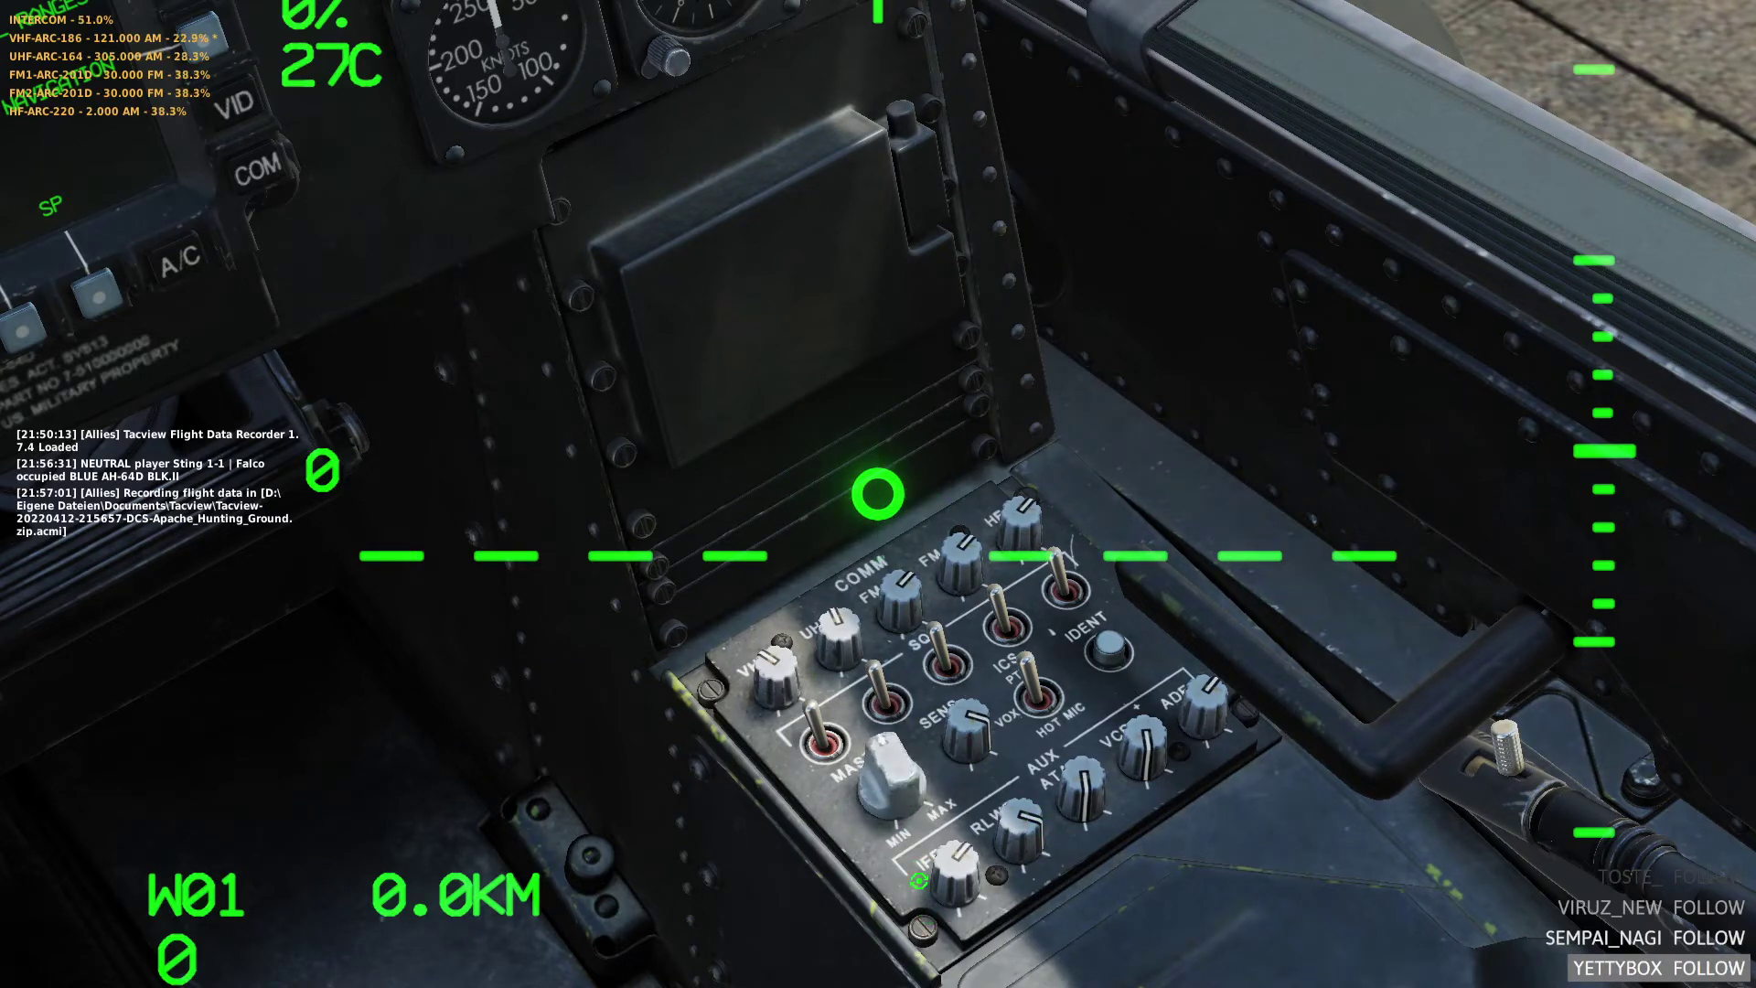
- Turn the master volume down to 0% and raise it to 100%, then hide the helmet display symbology
scroll(917, 859, down, 4)
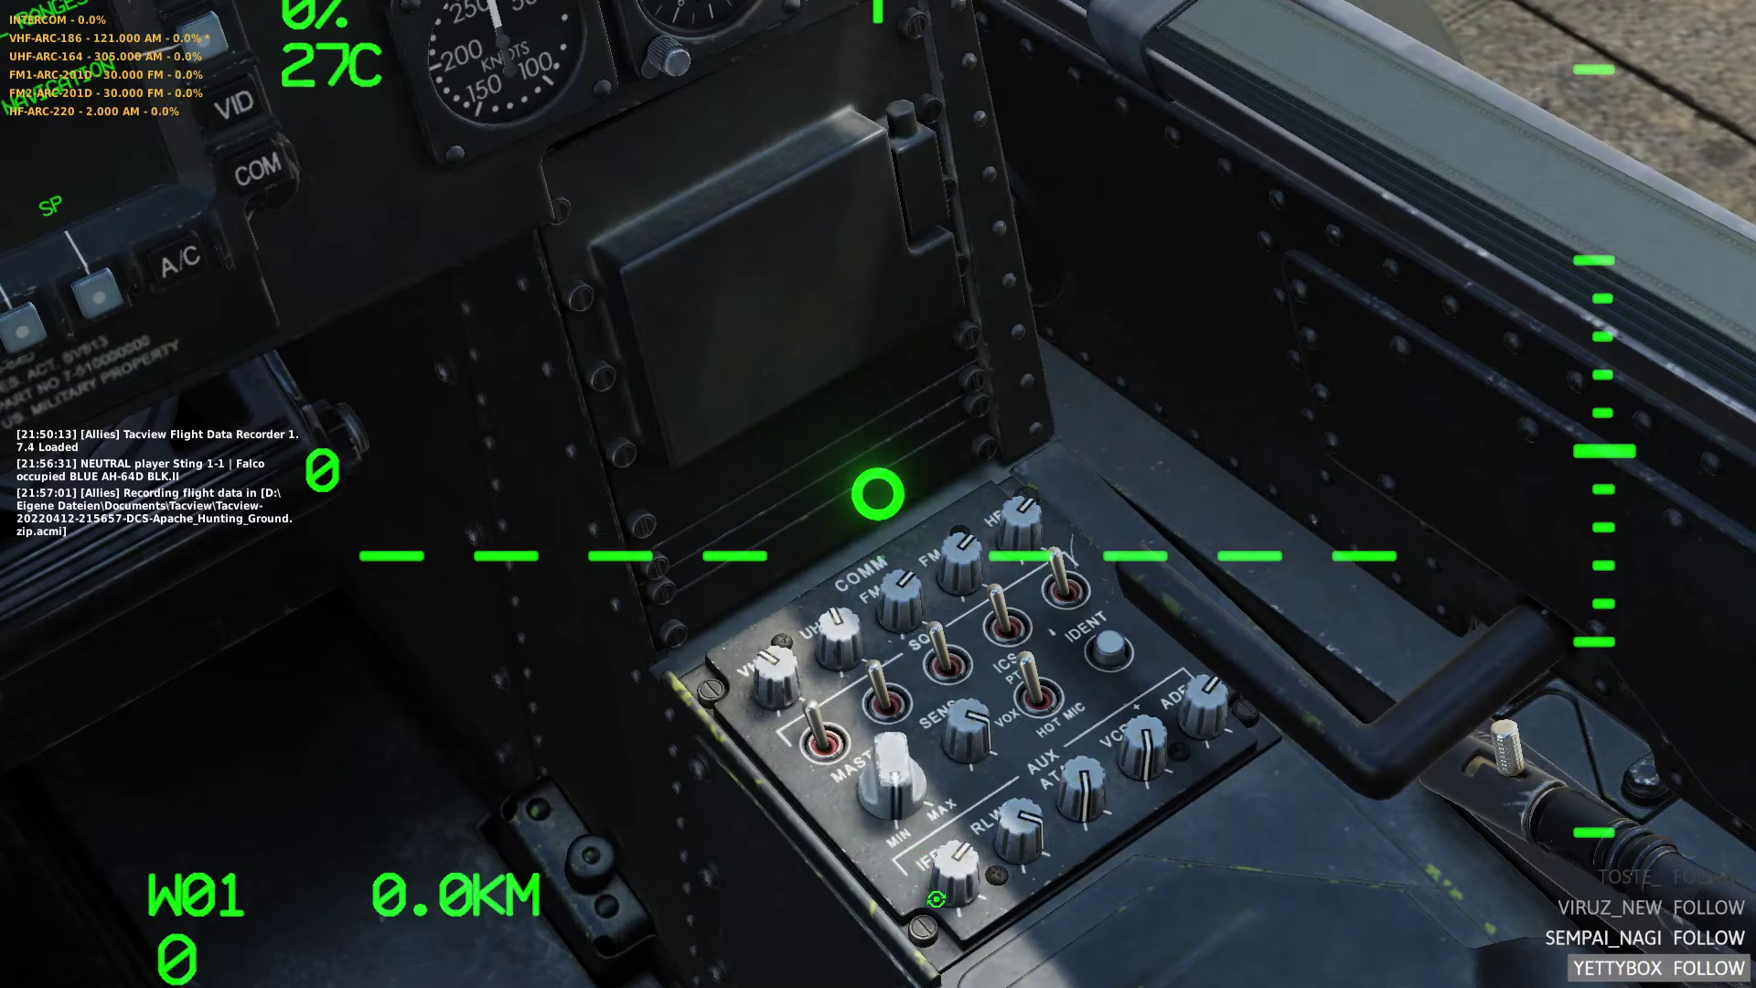
drag(910, 812, 844, 452)
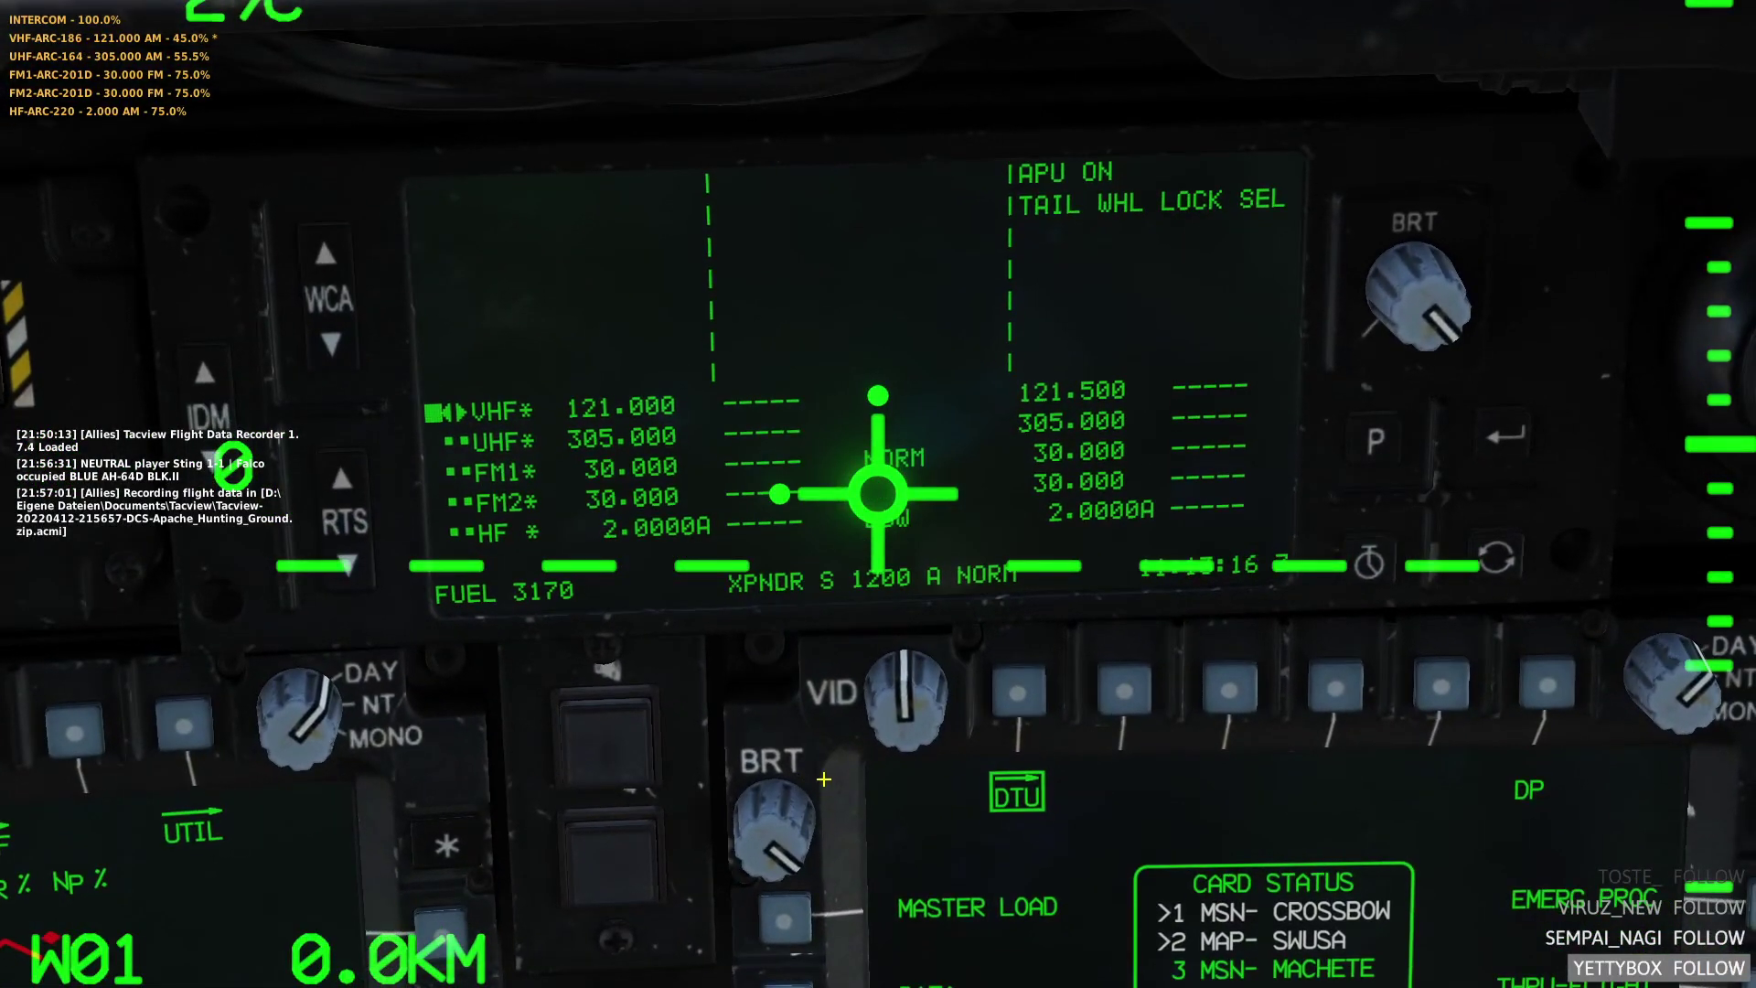
key(h)
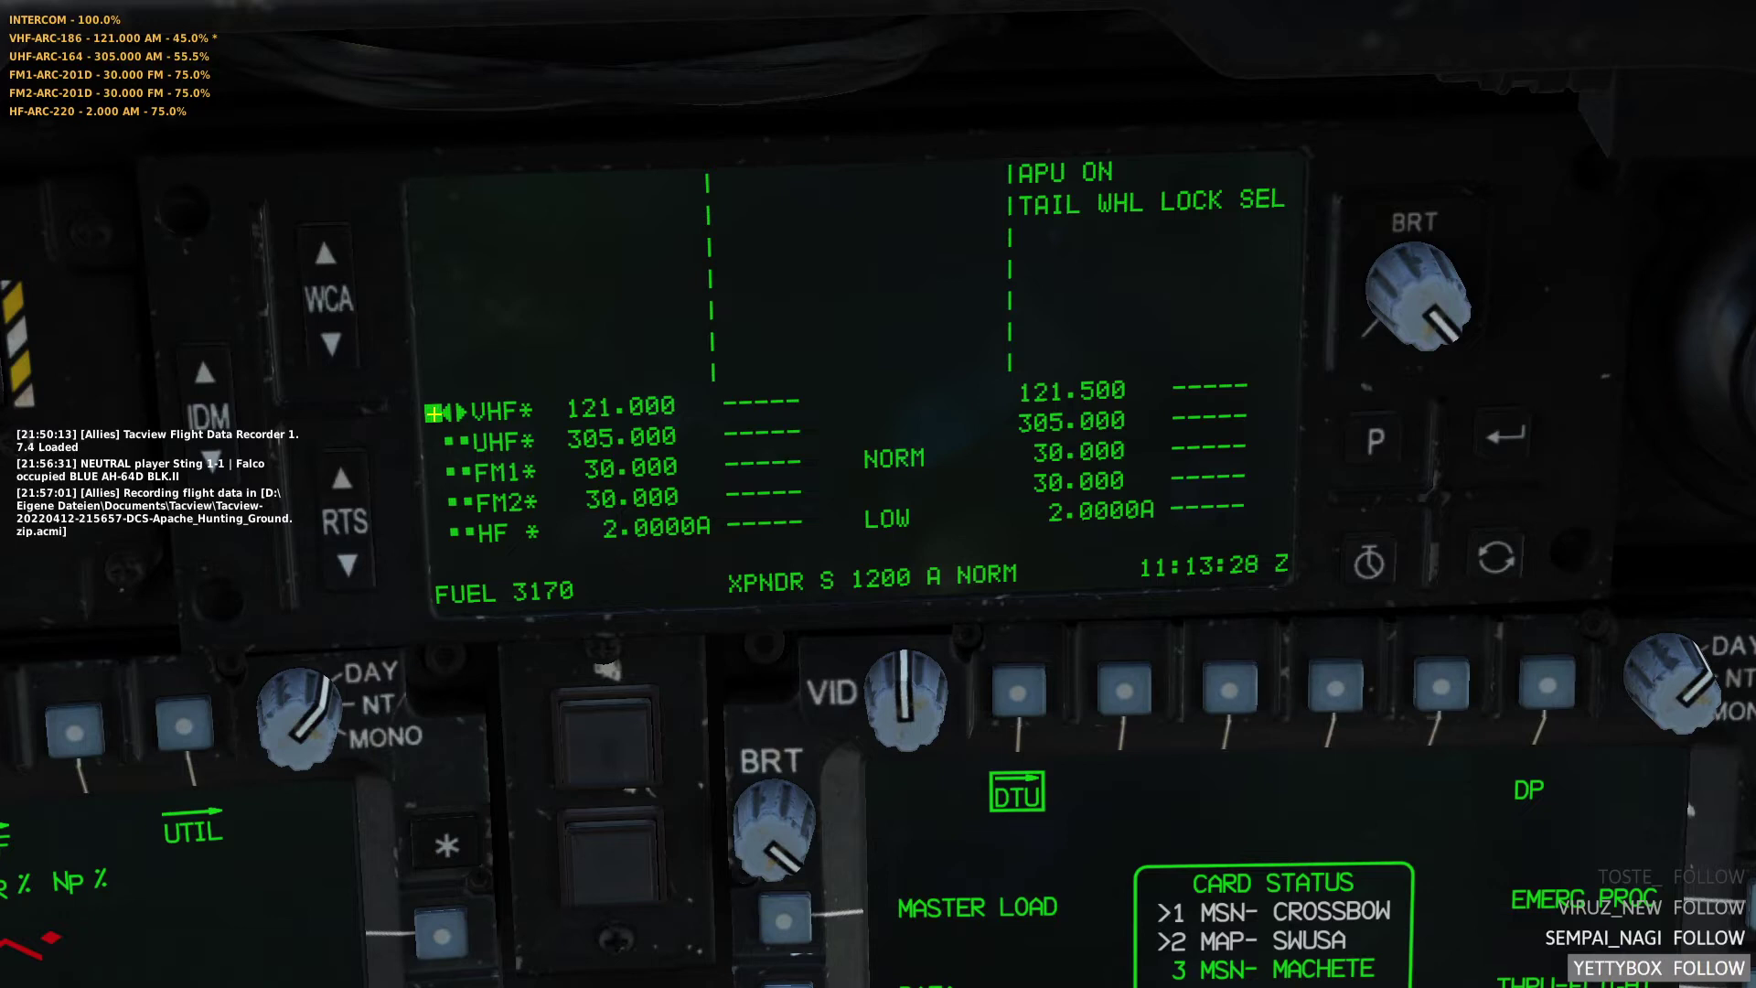
- Cycle the transmit selection through the radios in both directions with the RTS rocker, ending on FM2
key(Down)
key(Down)
key(Up)
key(Up)
click(345, 475)
click(345, 476)
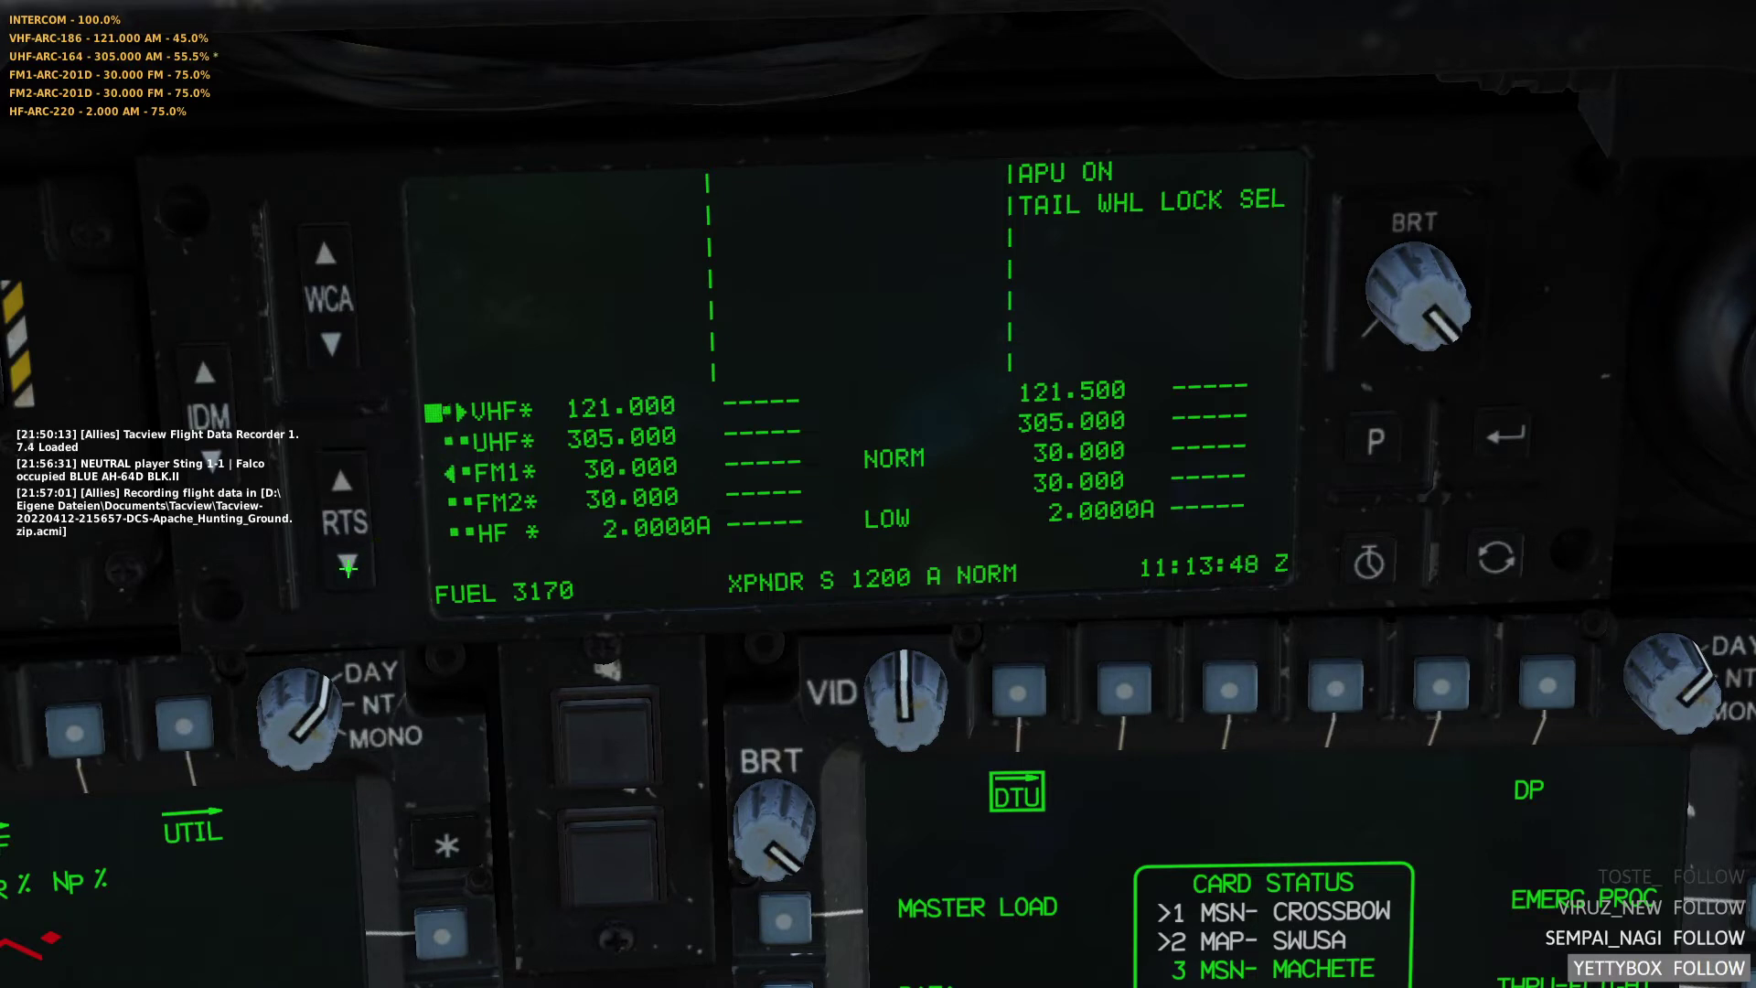
click(345, 473)
click(356, 565)
click(357, 565)
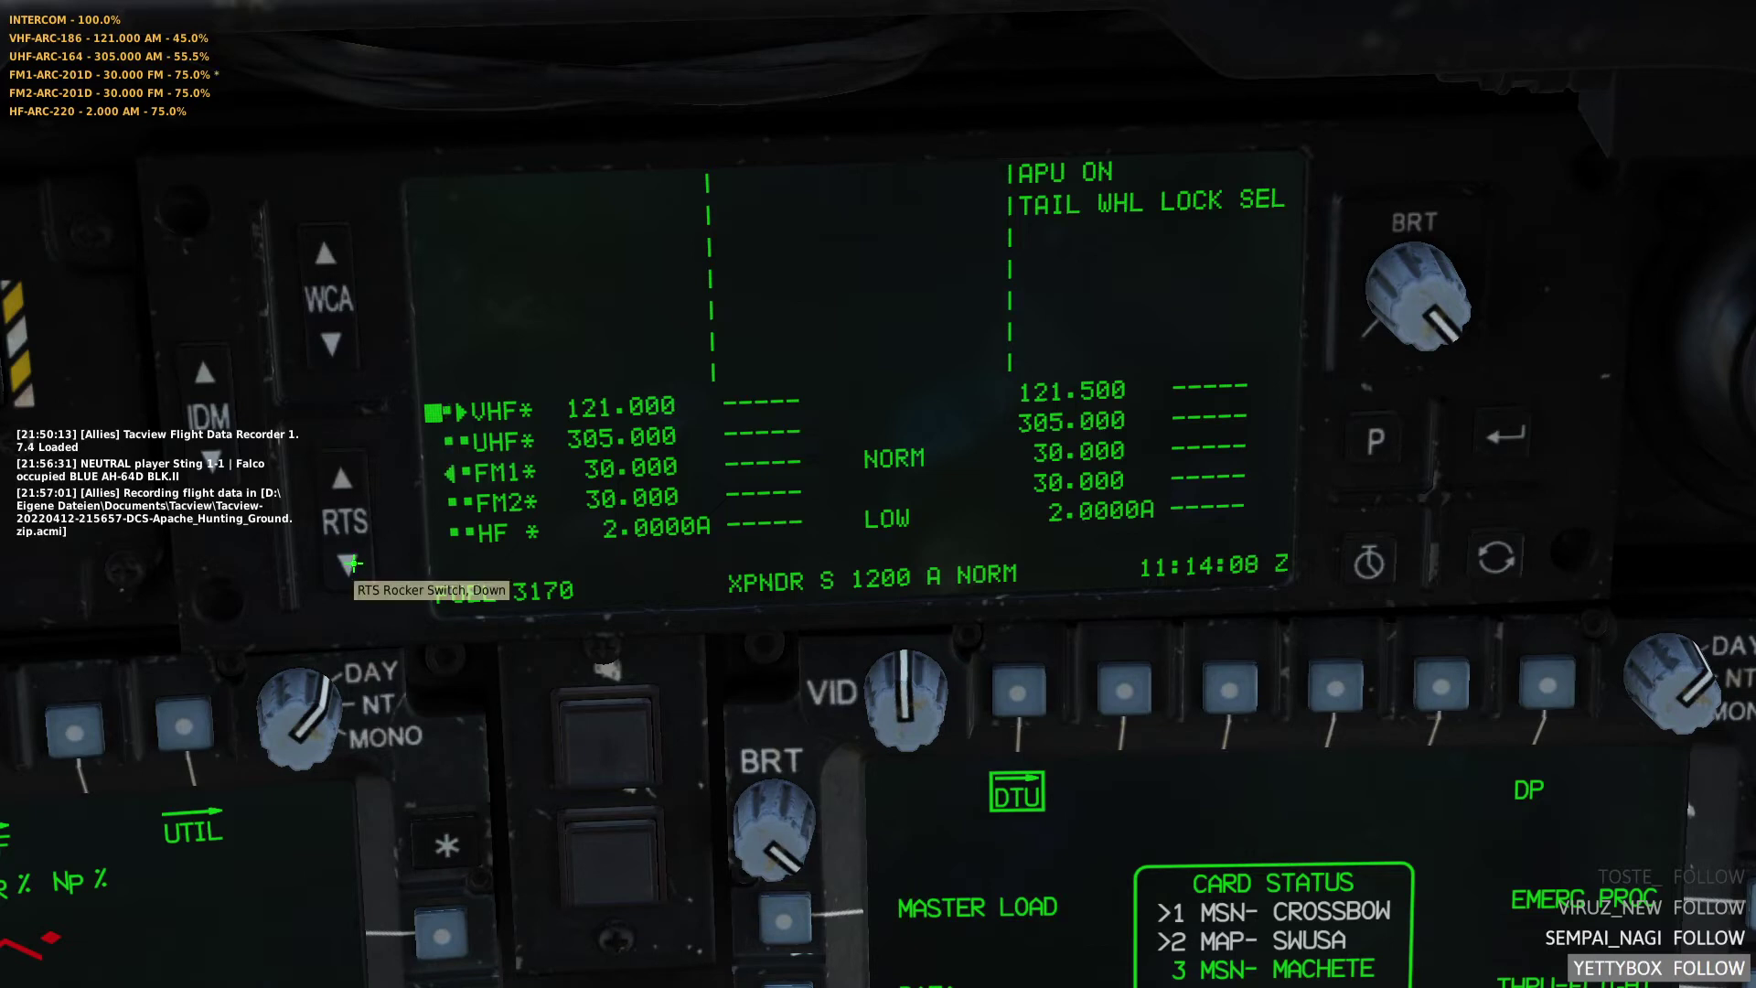
click(355, 565)
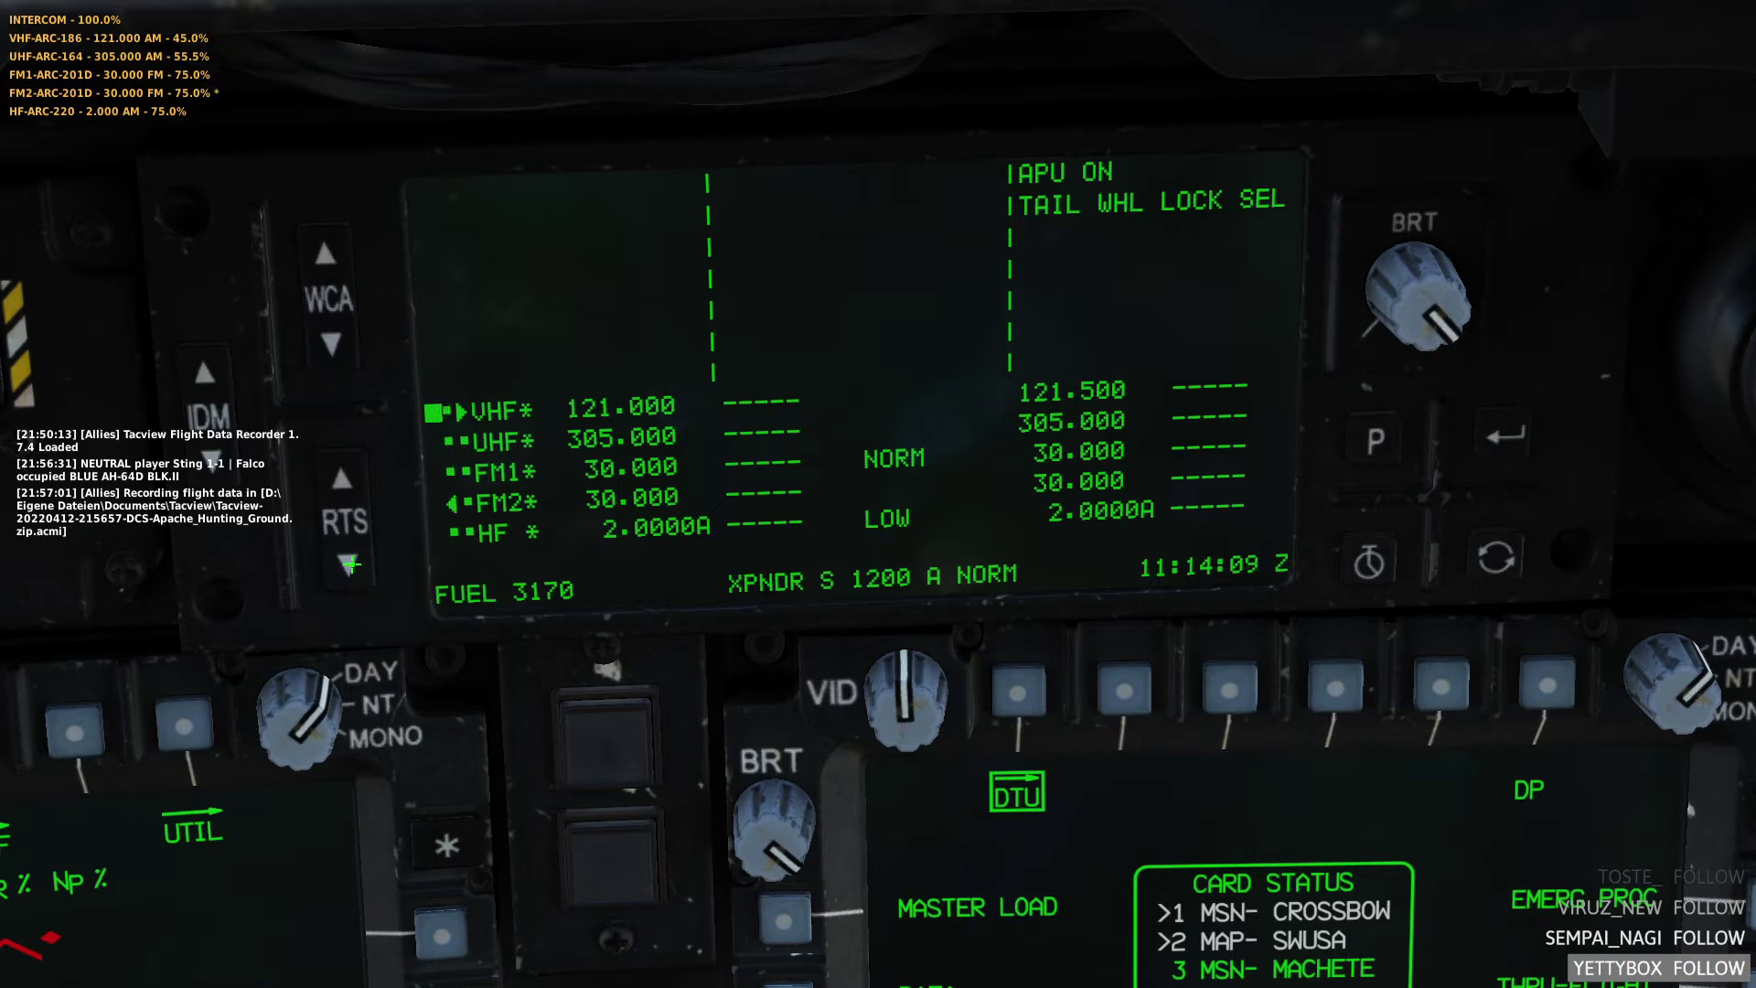
- Move the transmit selection from FM2 back up to the VHF radio with the RTS rocker
click(349, 479)
click(349, 480)
click(346, 479)
click(345, 479)
click(345, 480)
- Check the throttle binding of the PTT/RTS Switch - RTS/Depress action in the AH-64D Pilot control options
key(Escape)
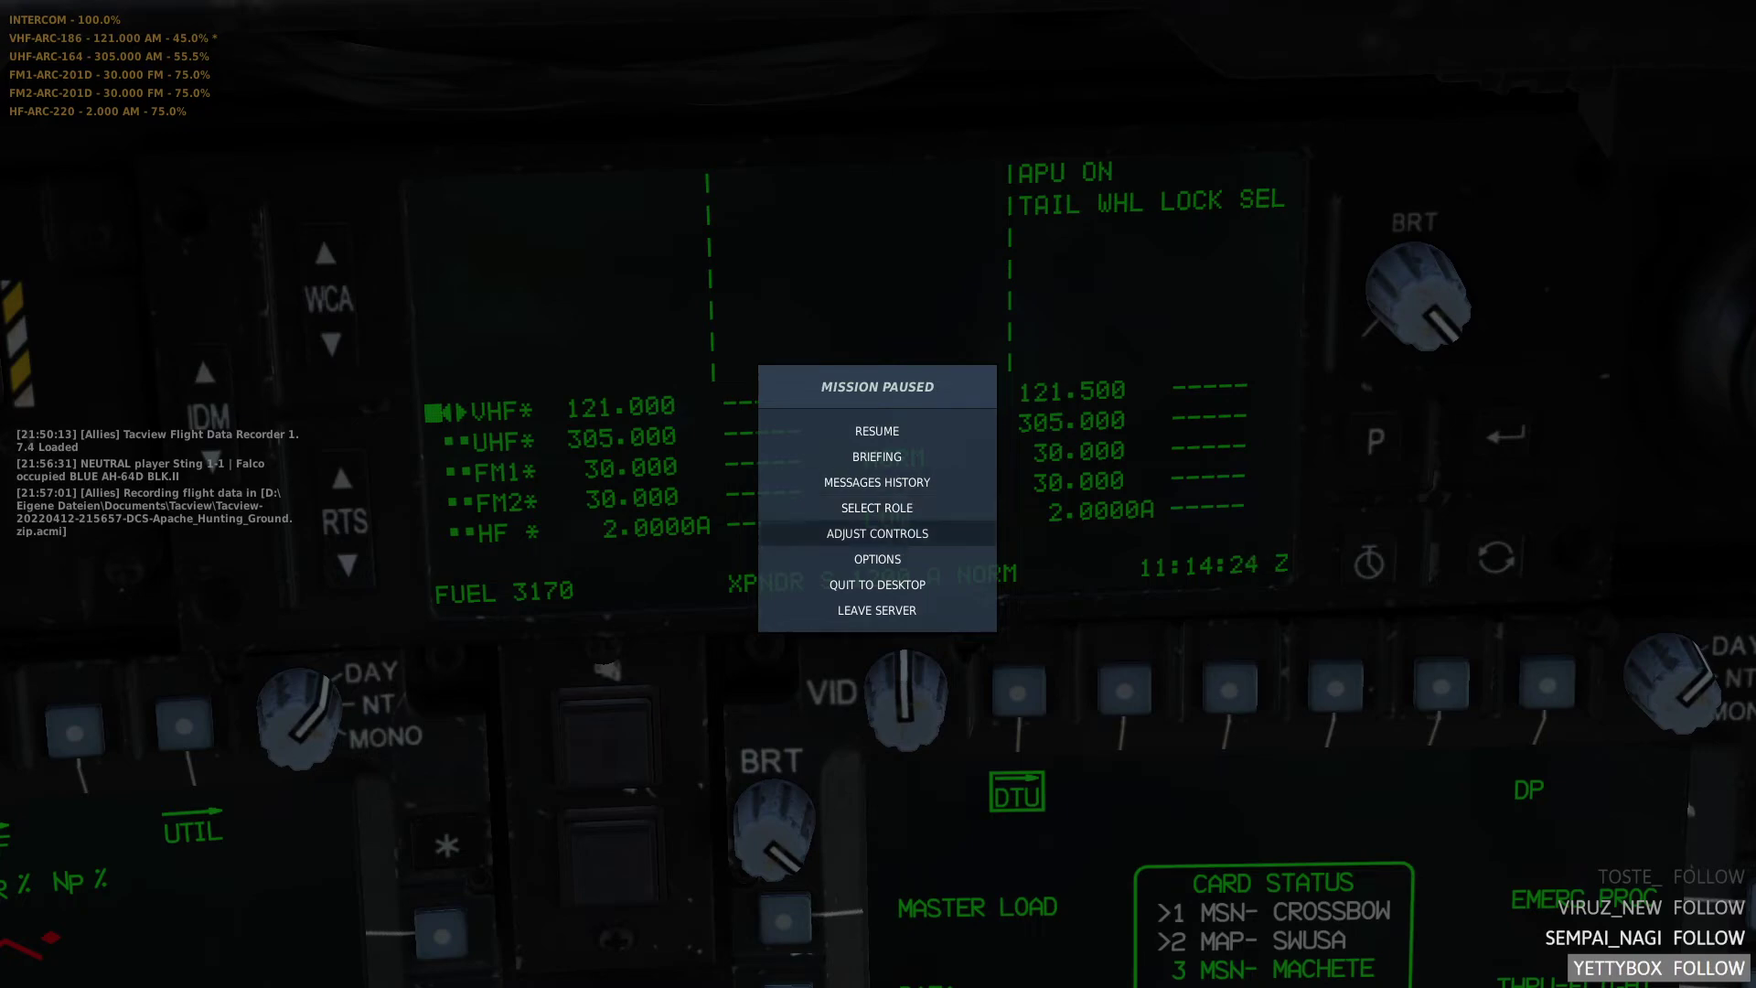
click(892, 538)
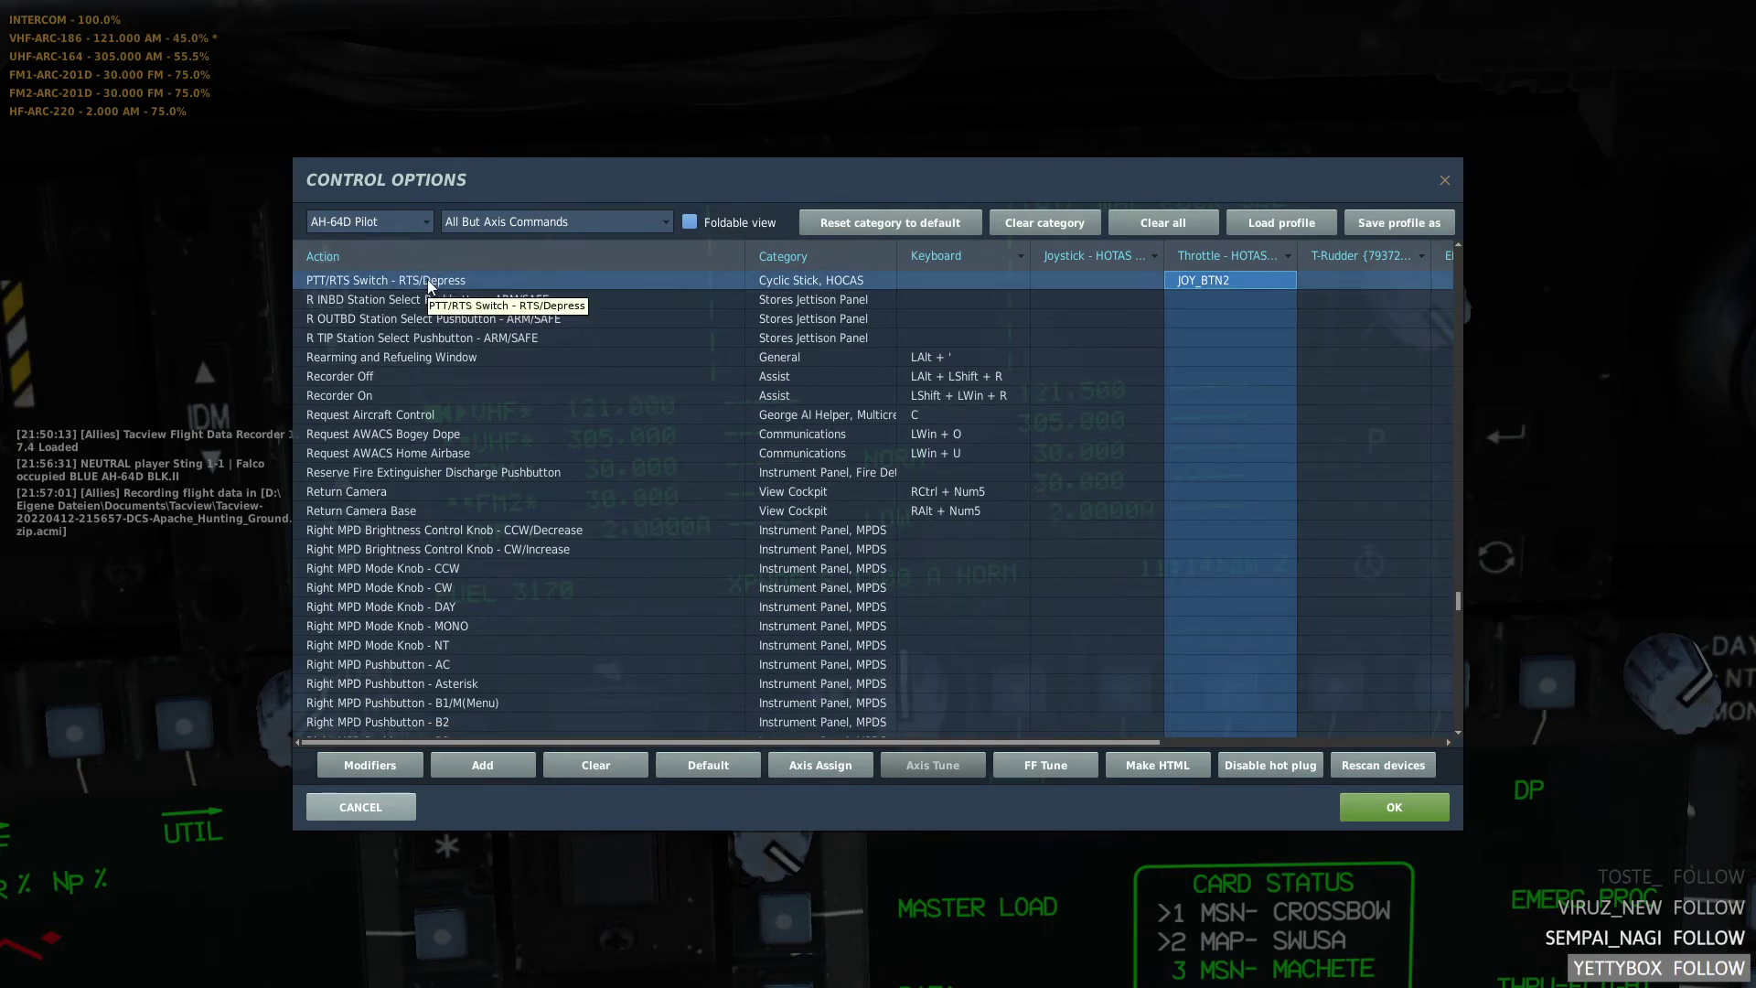
click(1445, 180)
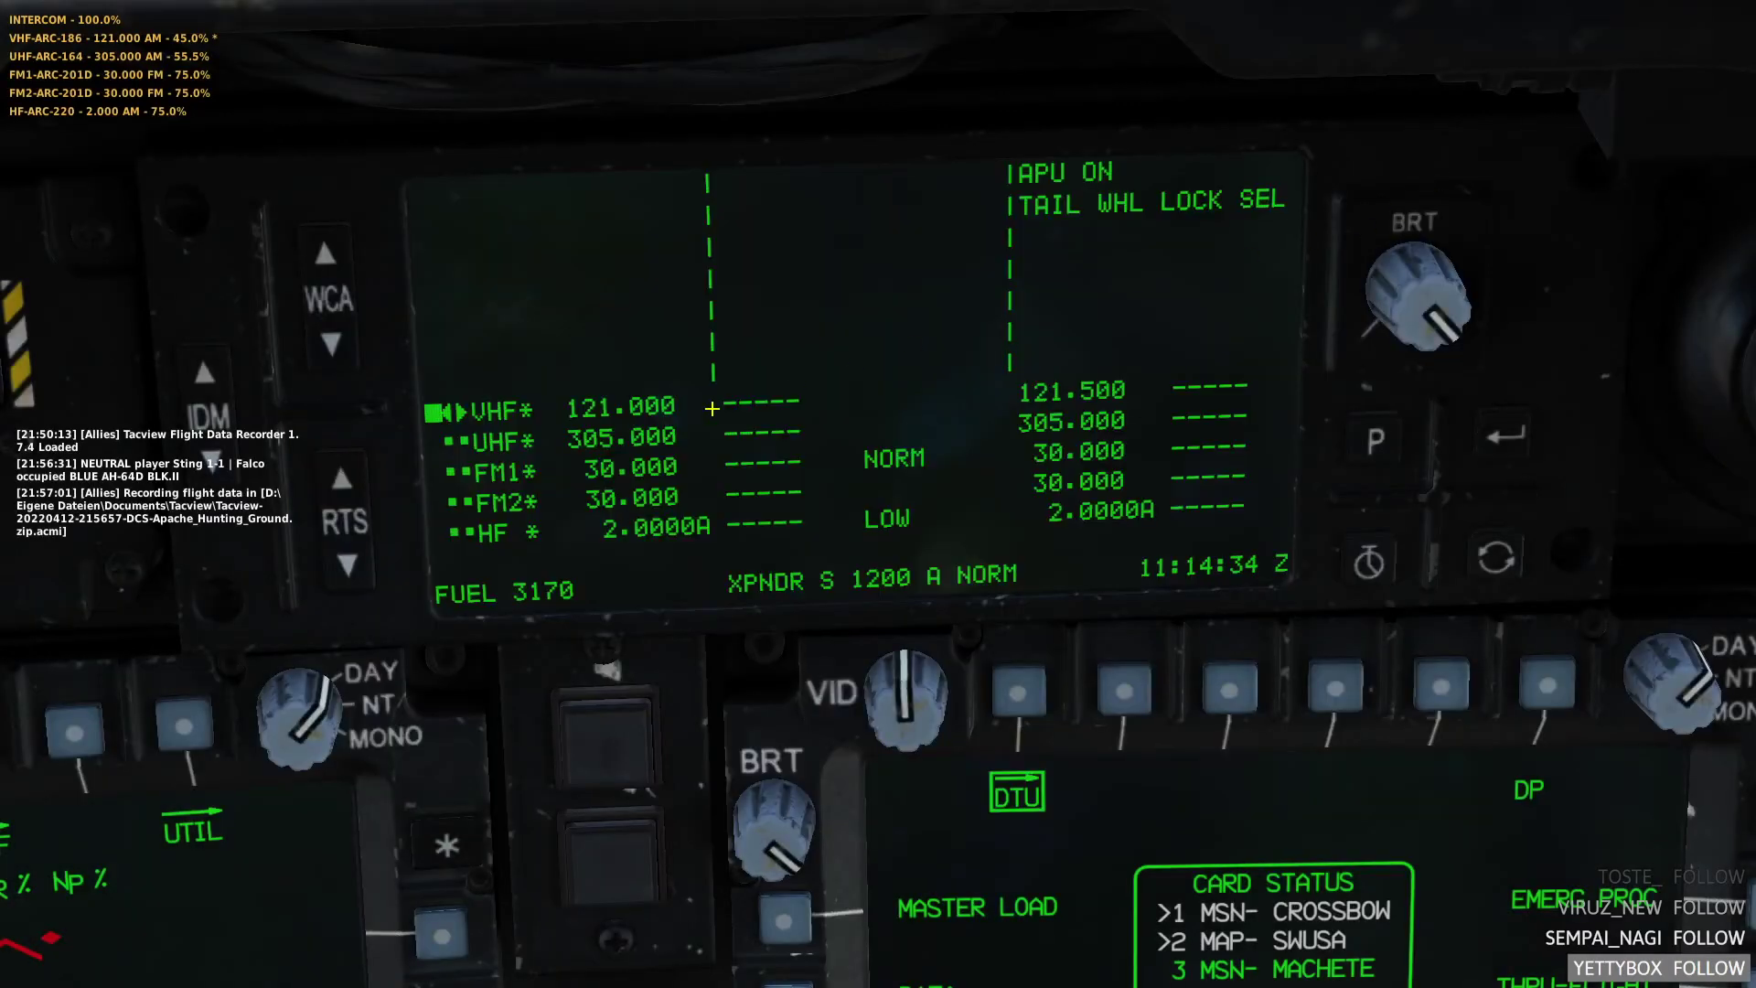
key(Down)
key(Down)
key(Down)
key(Down)
key(Down)
key(Down)
key(Down)
key(Down)
key(Down)
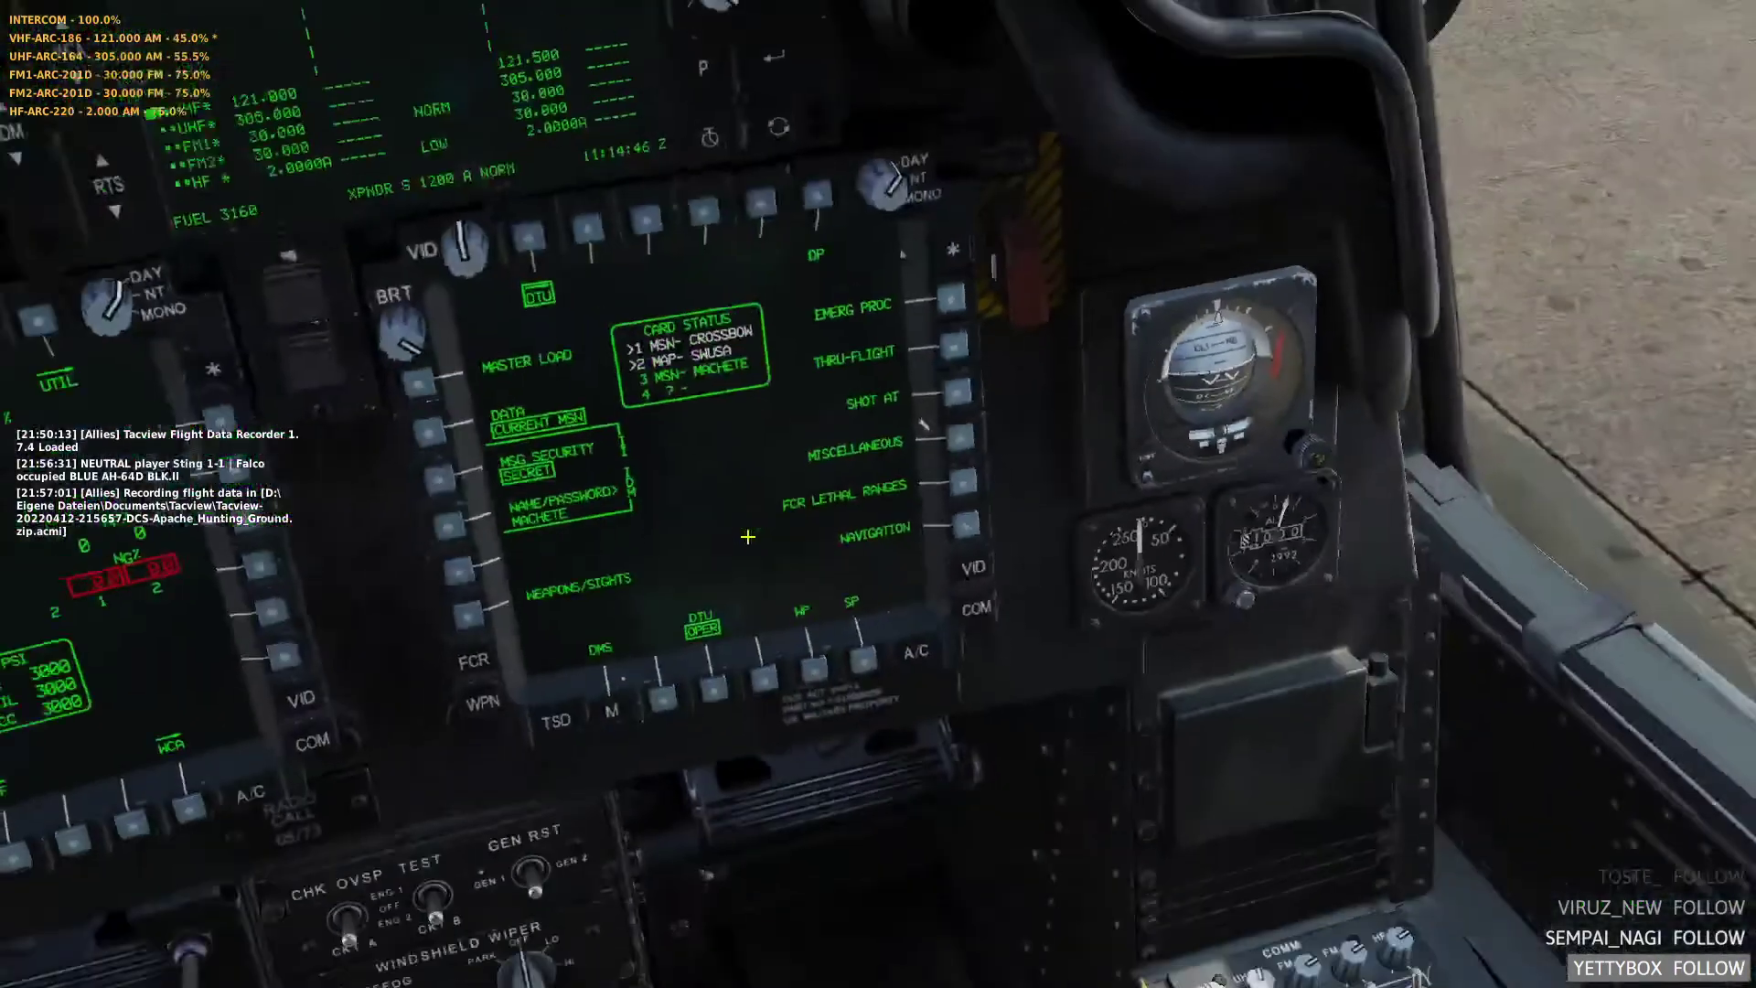
- Open the manual frequency page of the right MPD's COM page and enter 249.5 as the UHF frequency through the keyboard unit
click(976, 609)
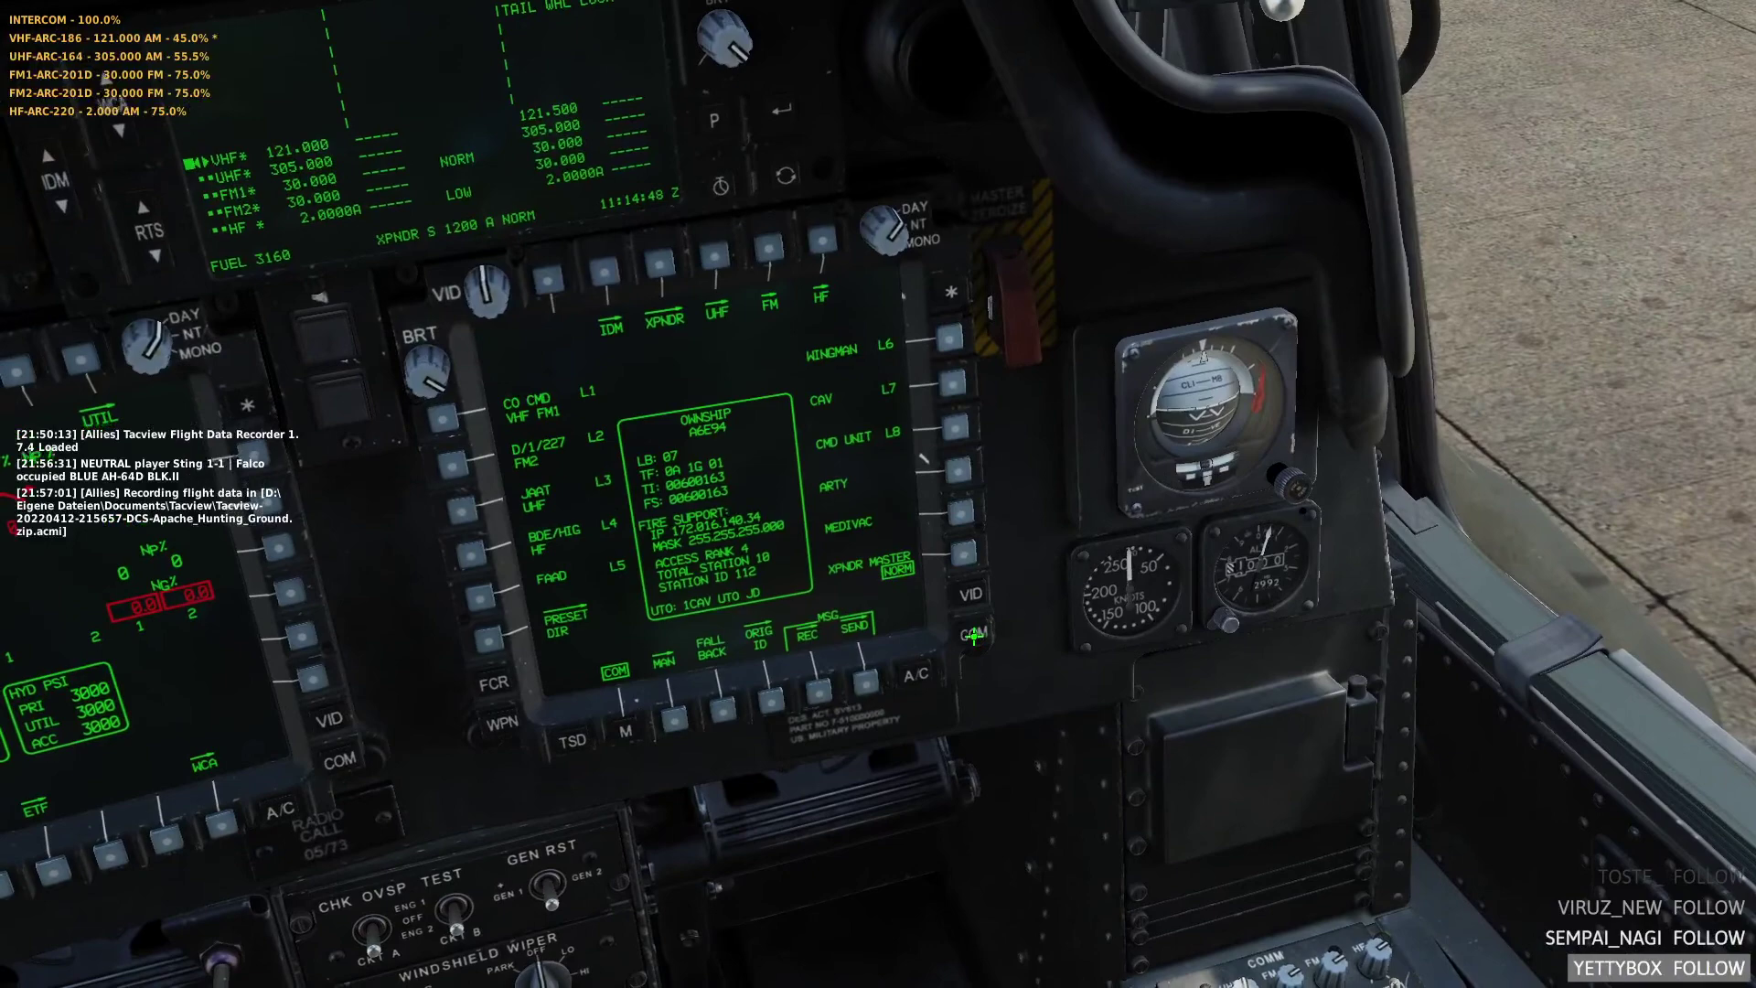
click(674, 718)
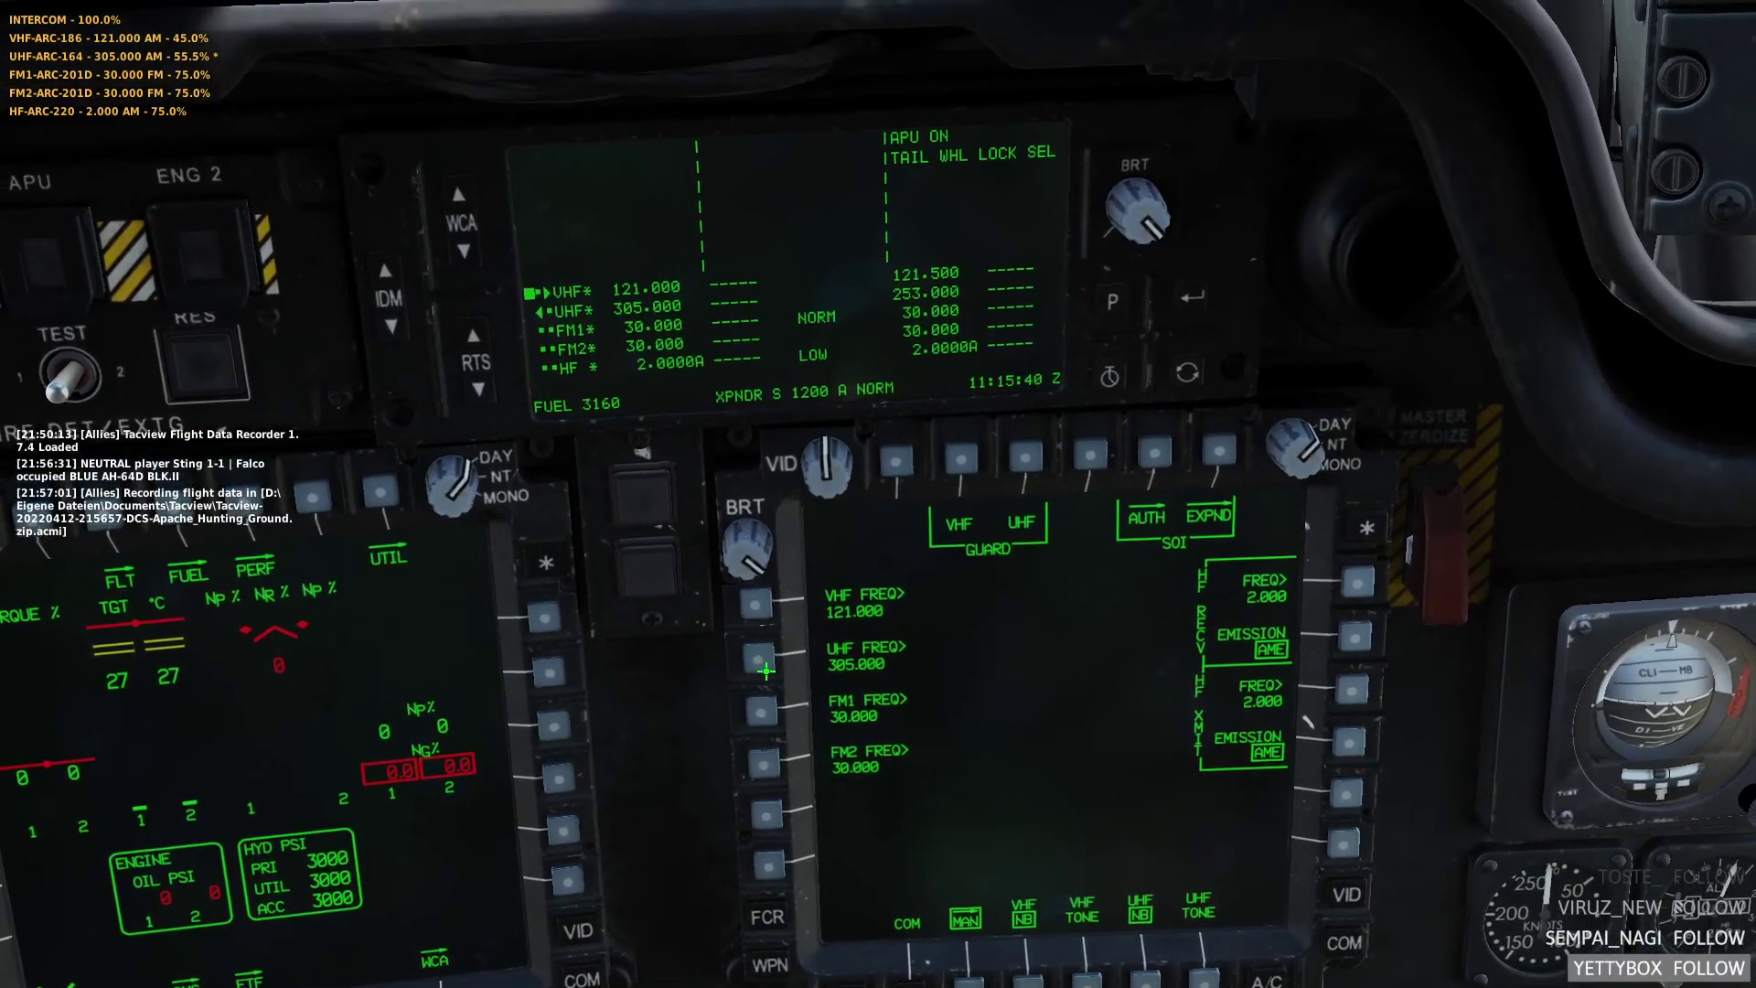
click(755, 660)
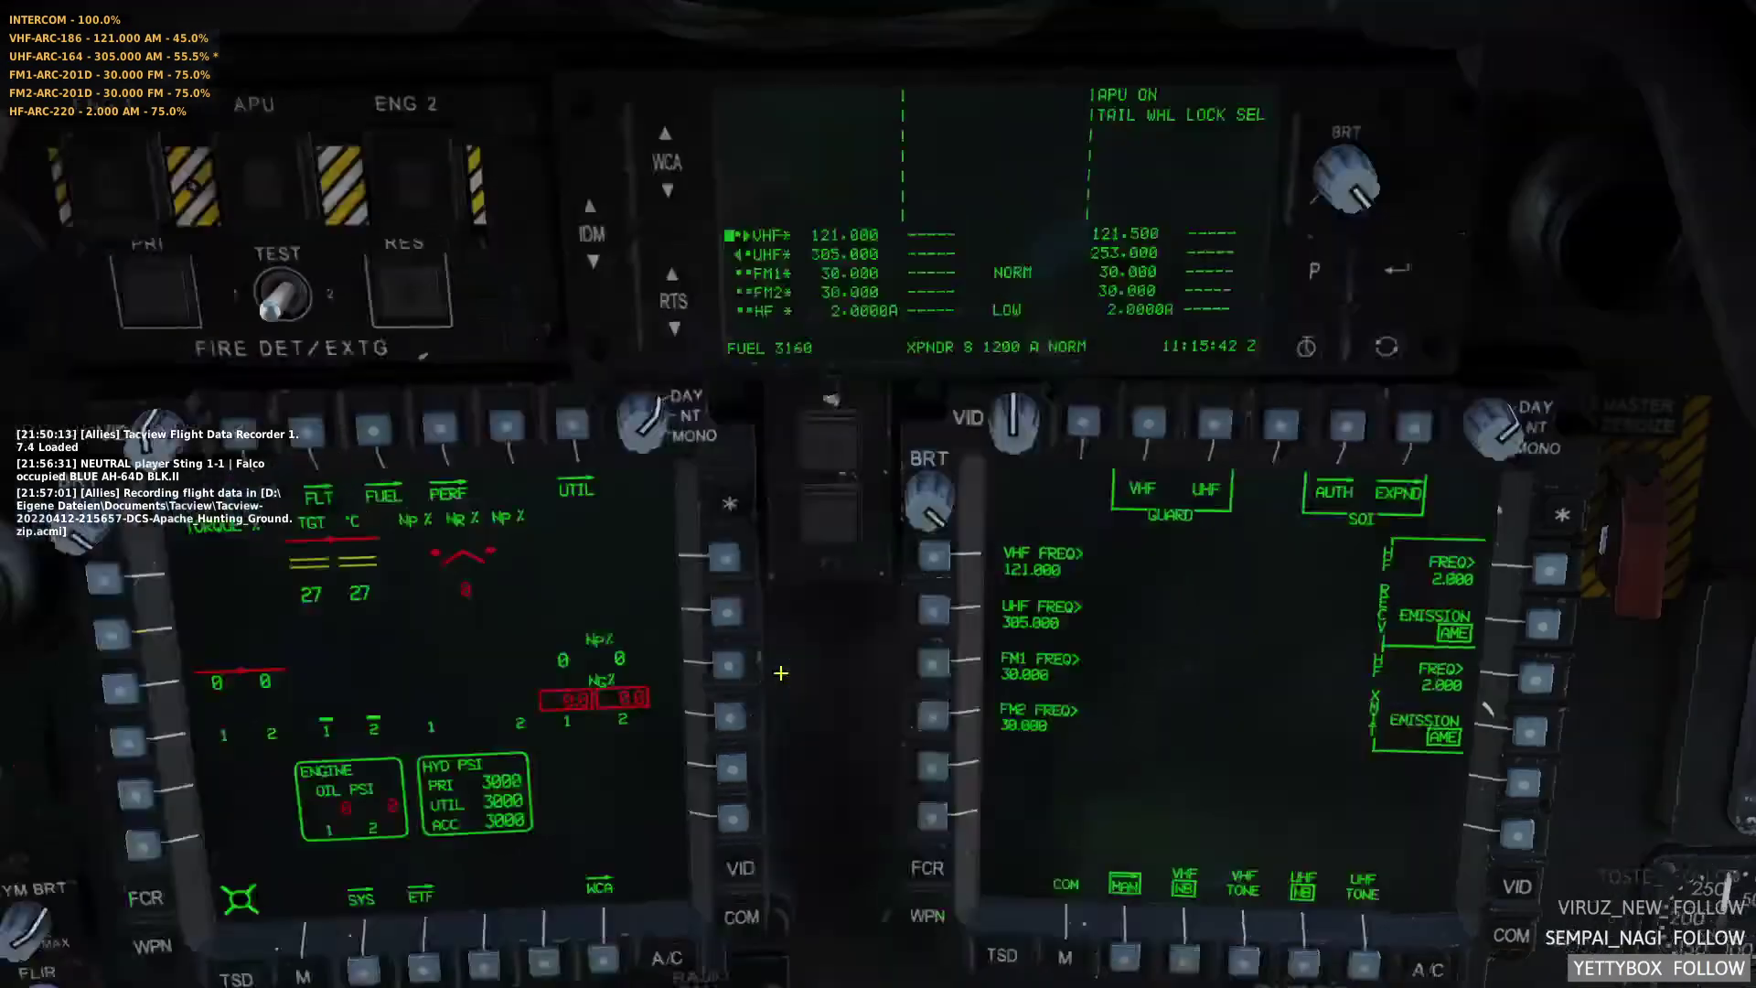
text(249.5)
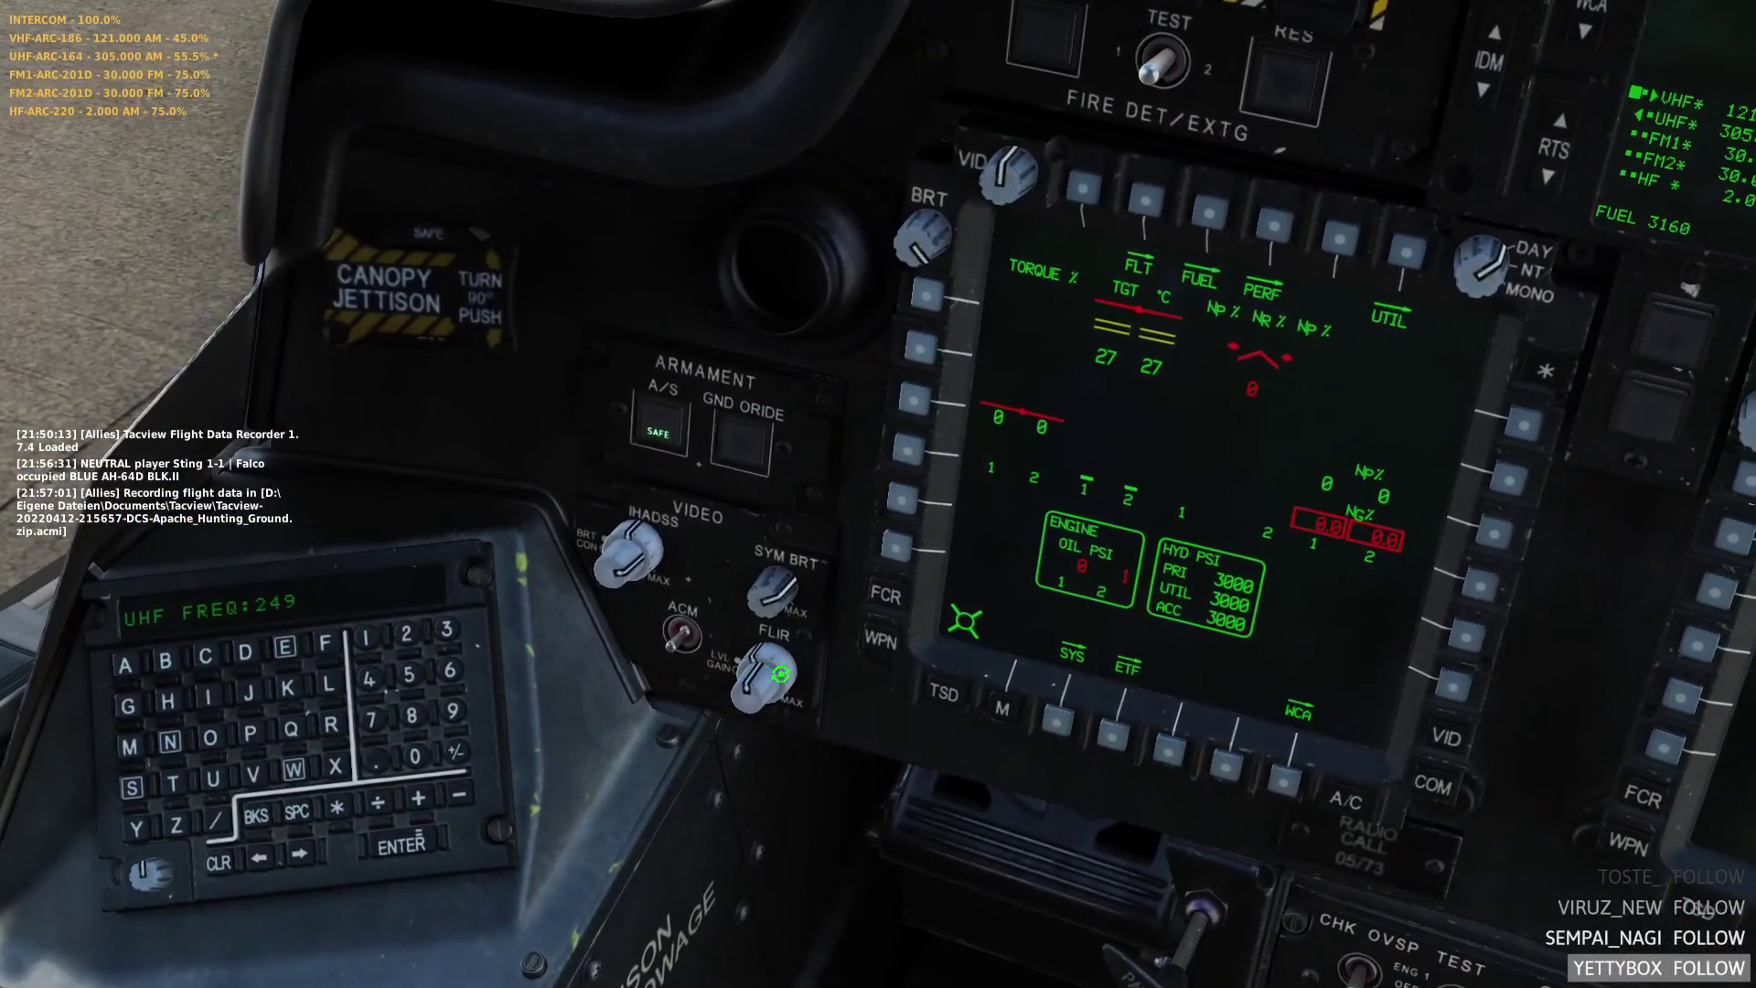
click(366, 843)
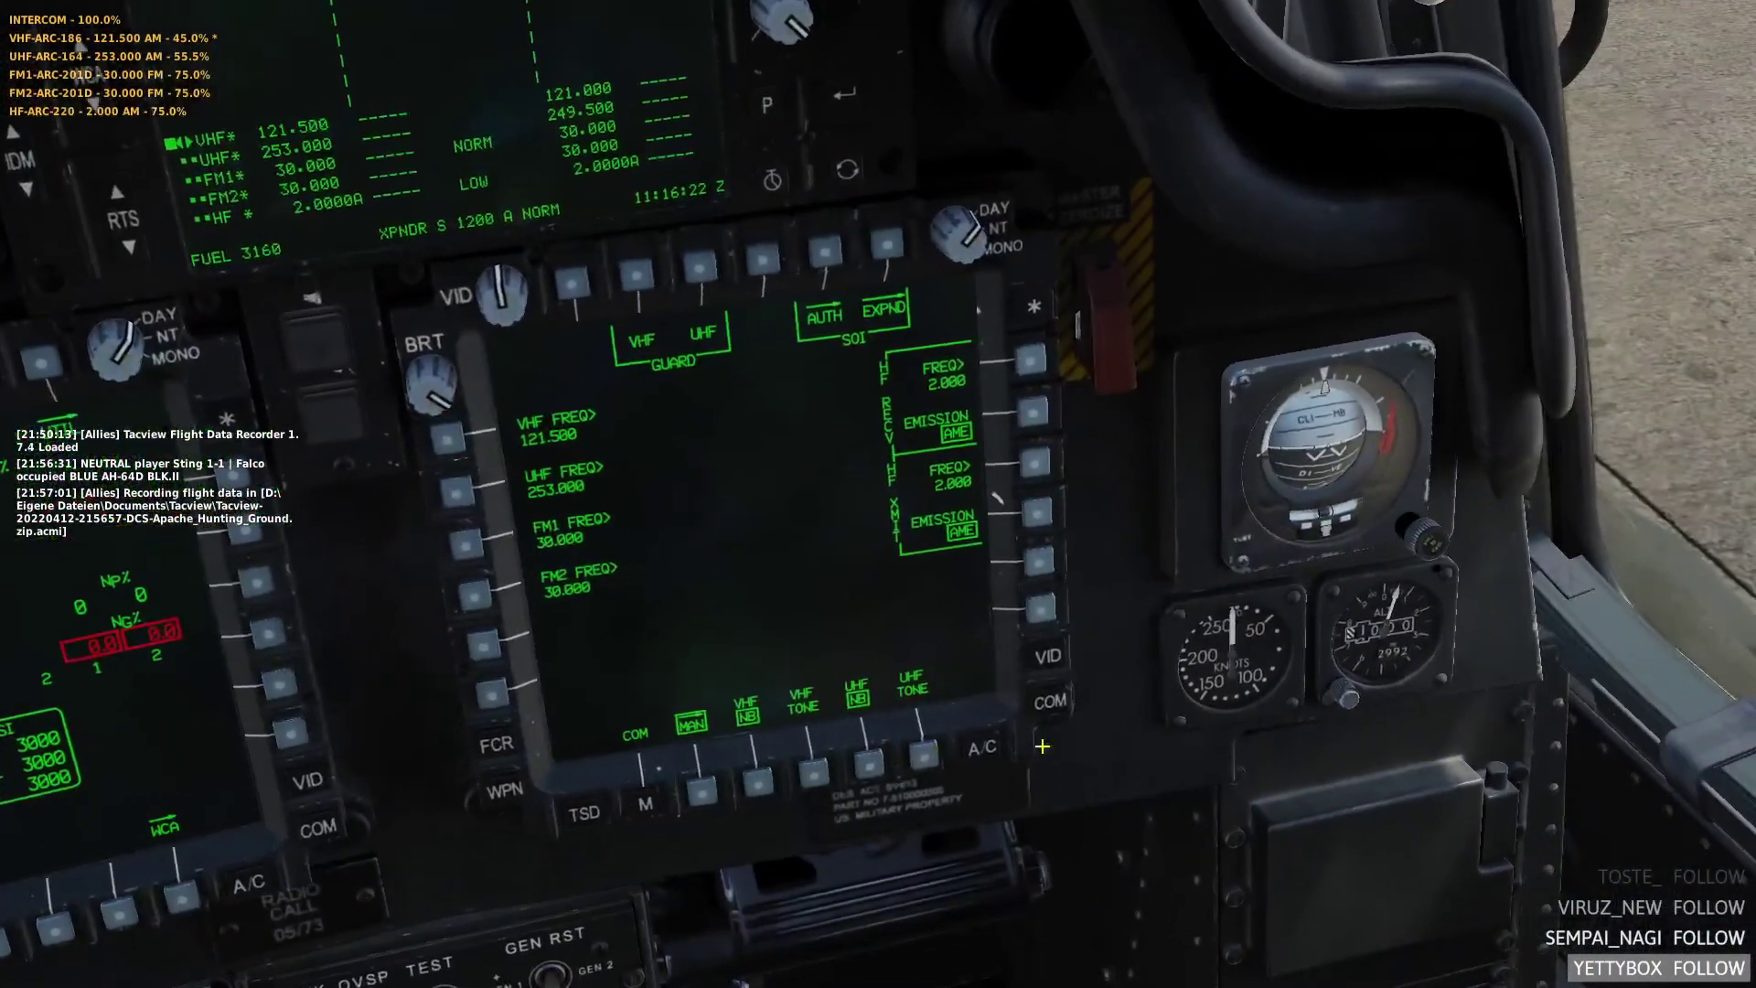
- Return the right MPD from the manual frequency page to the main COM page
click(1043, 747)
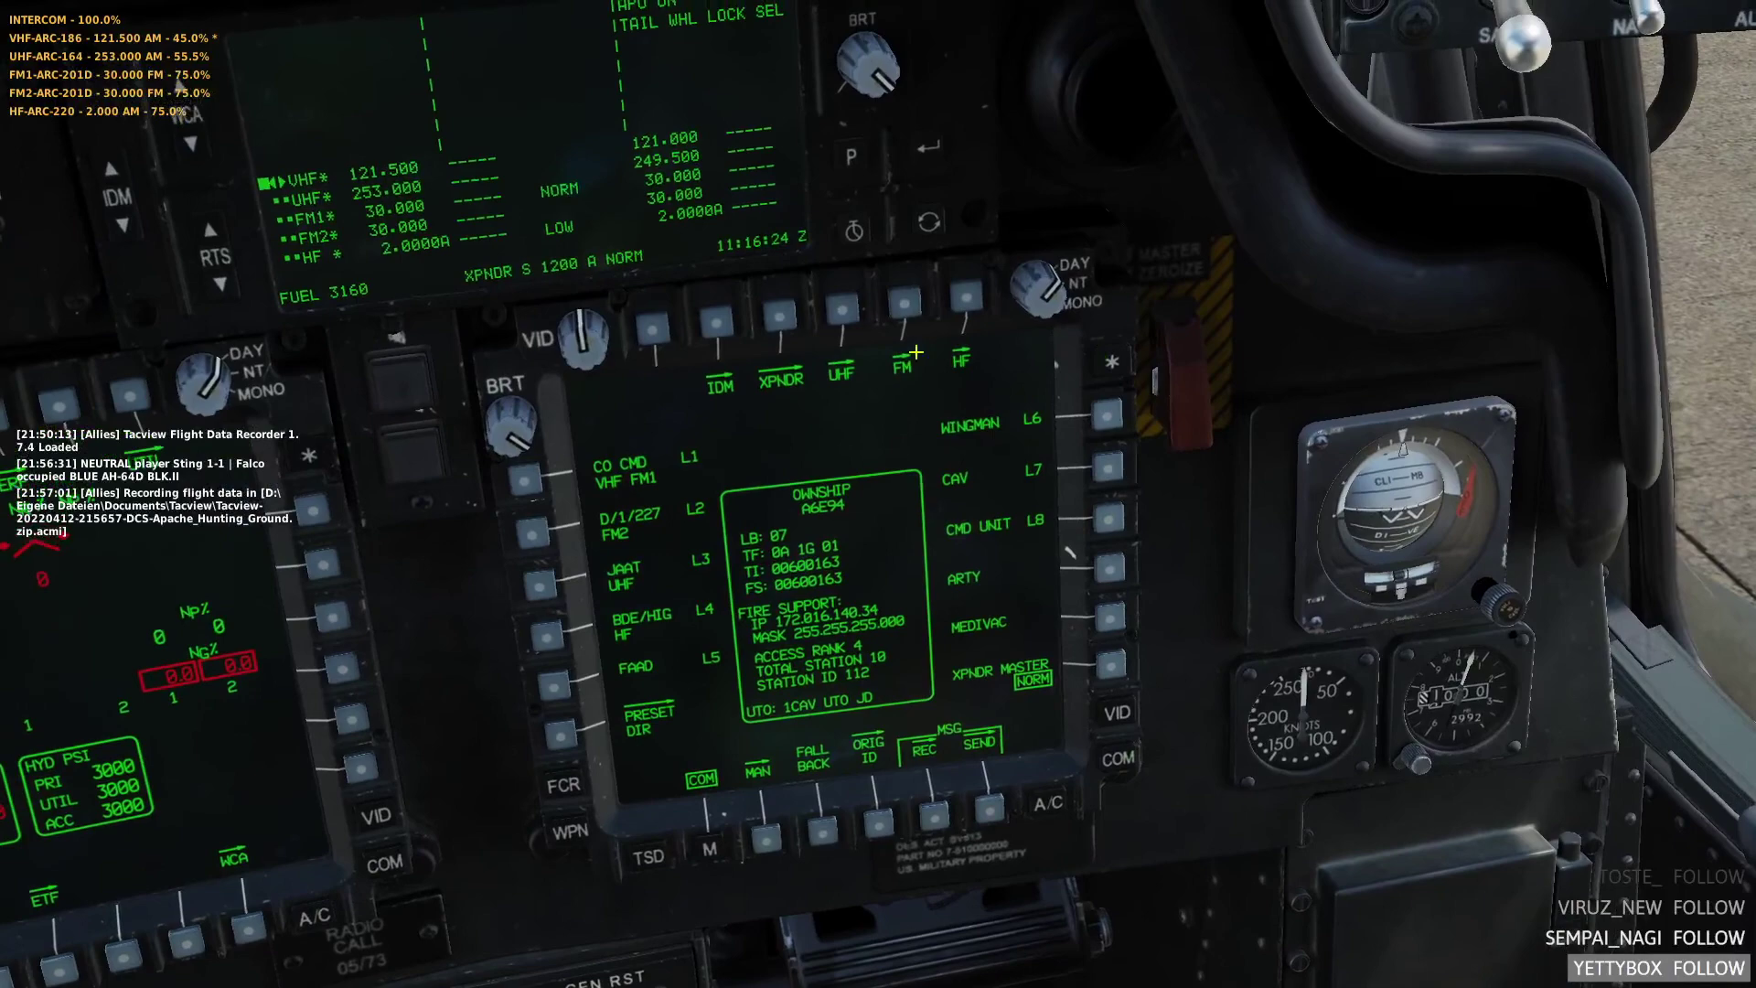